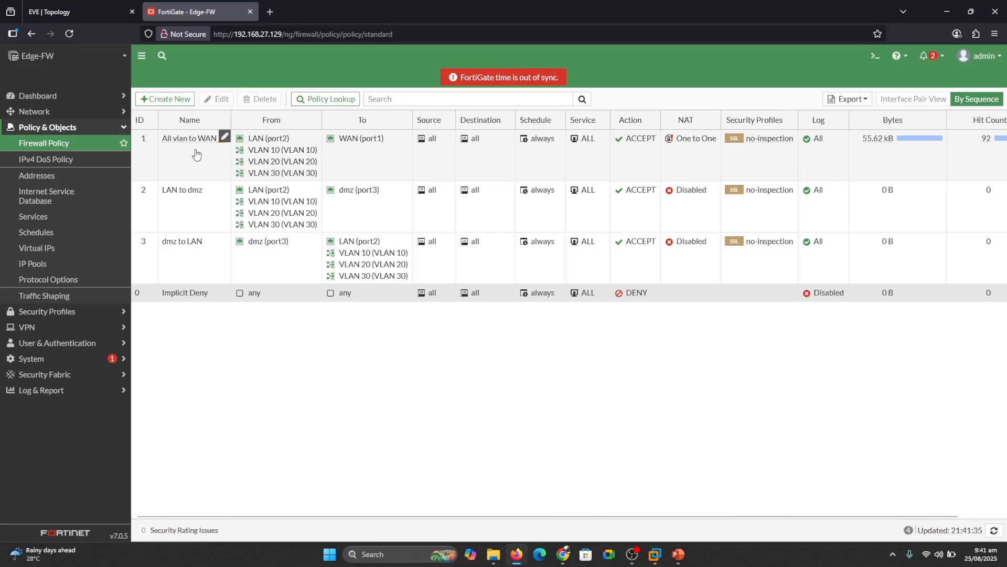
double_click(196, 153)
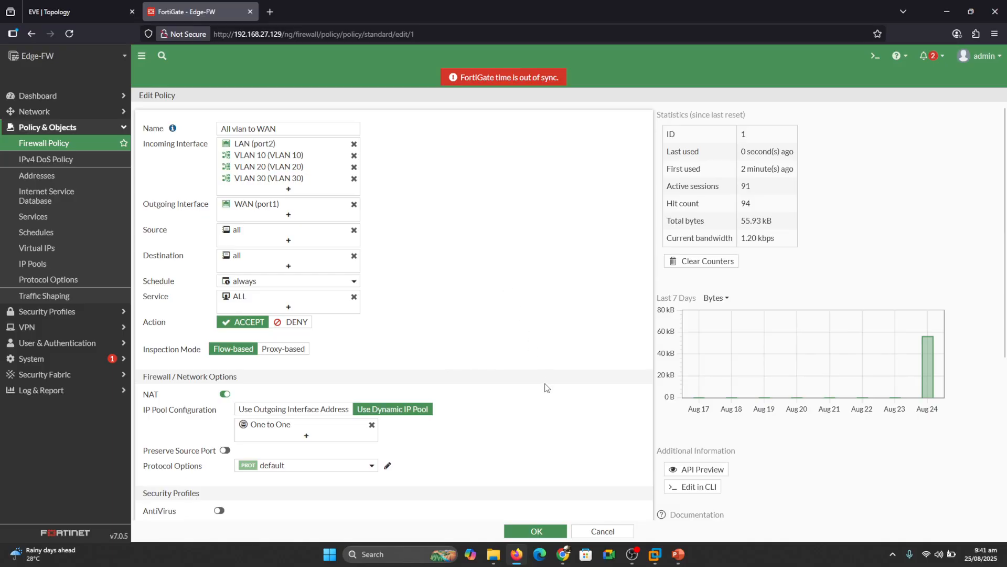
scroll(666, 275, down, 2)
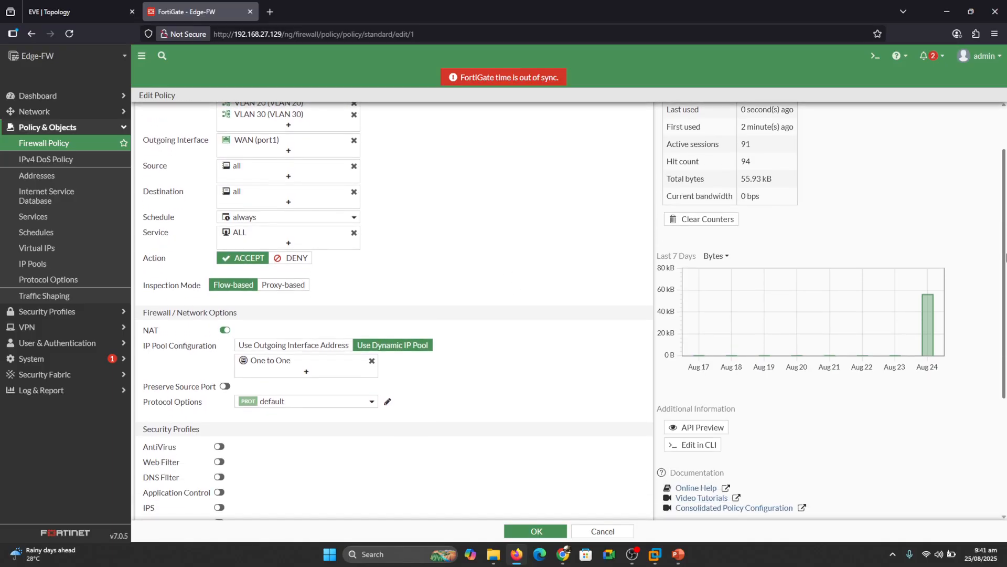
click(372, 360)
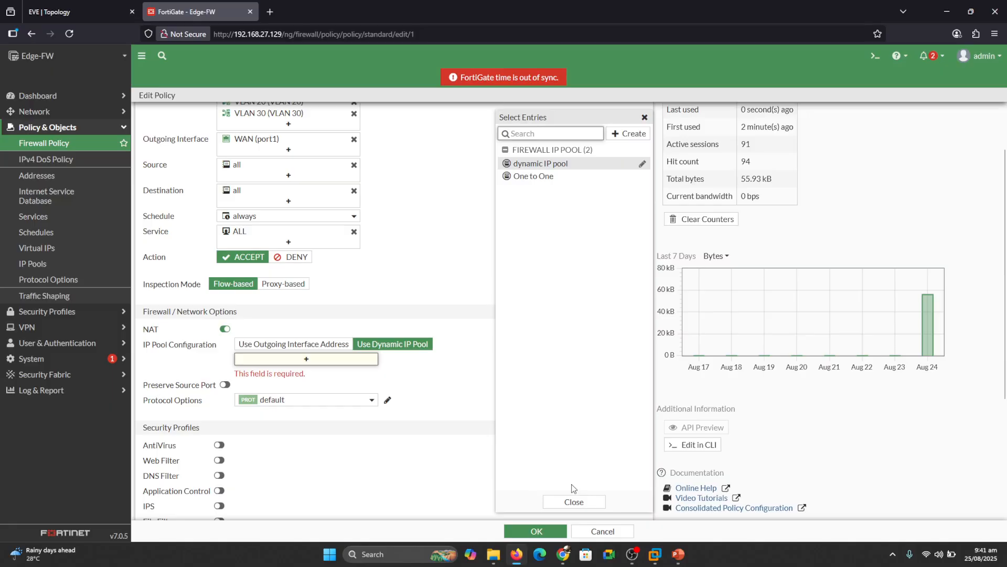
click(572, 503)
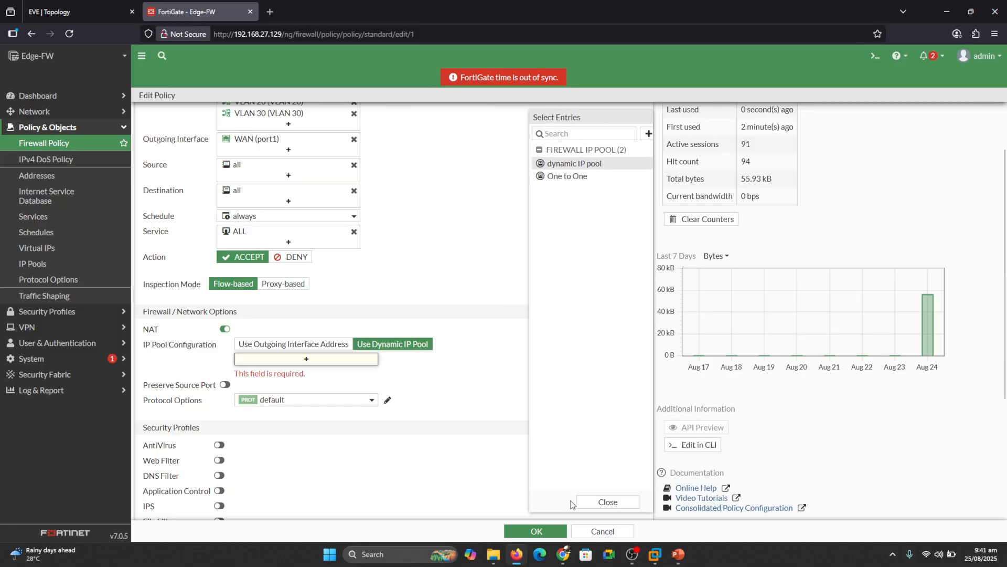
Start a new IP pool of type Fixed Port Range and name it "Snat Fixed Port".
click(34, 264)
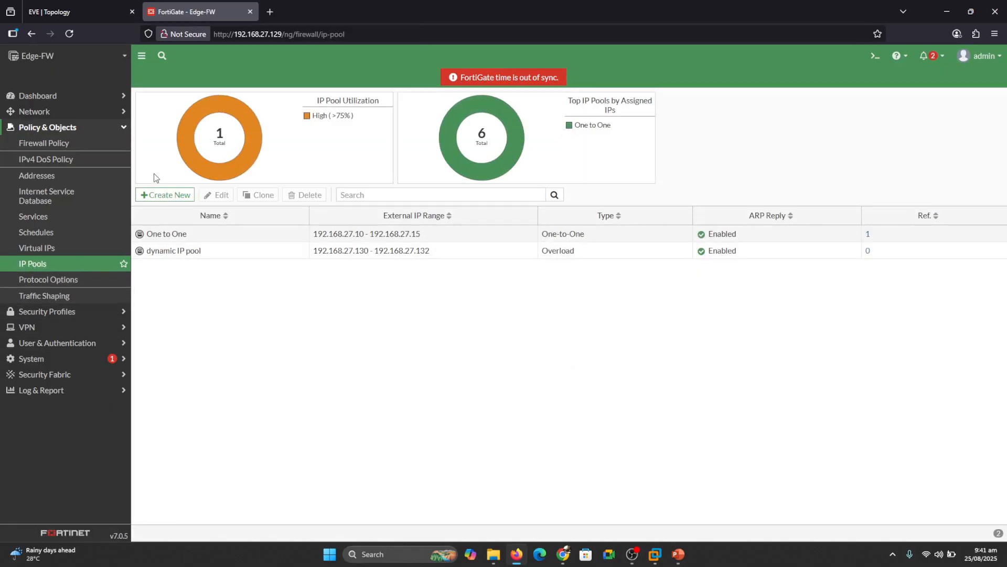
click(166, 198)
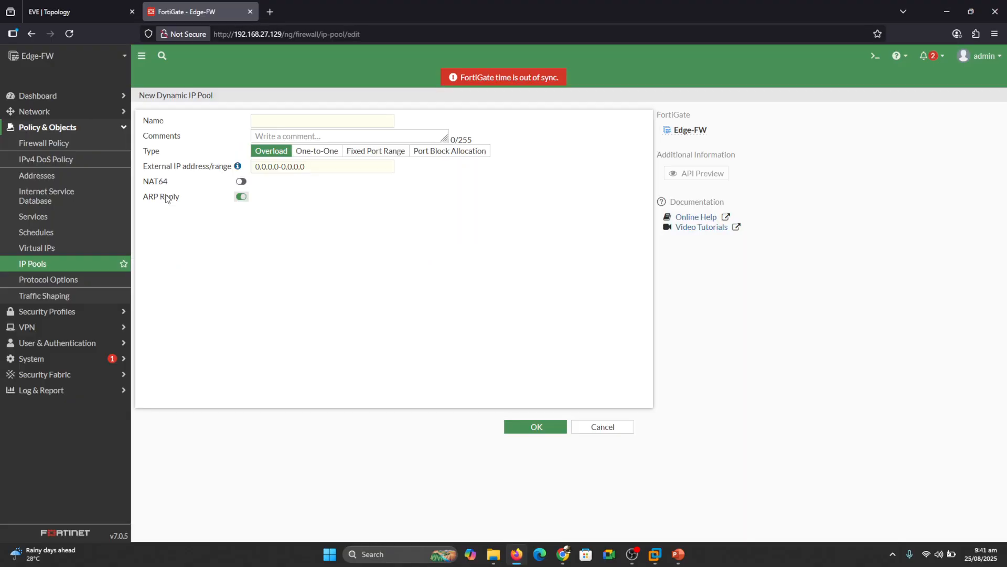
click(371, 153)
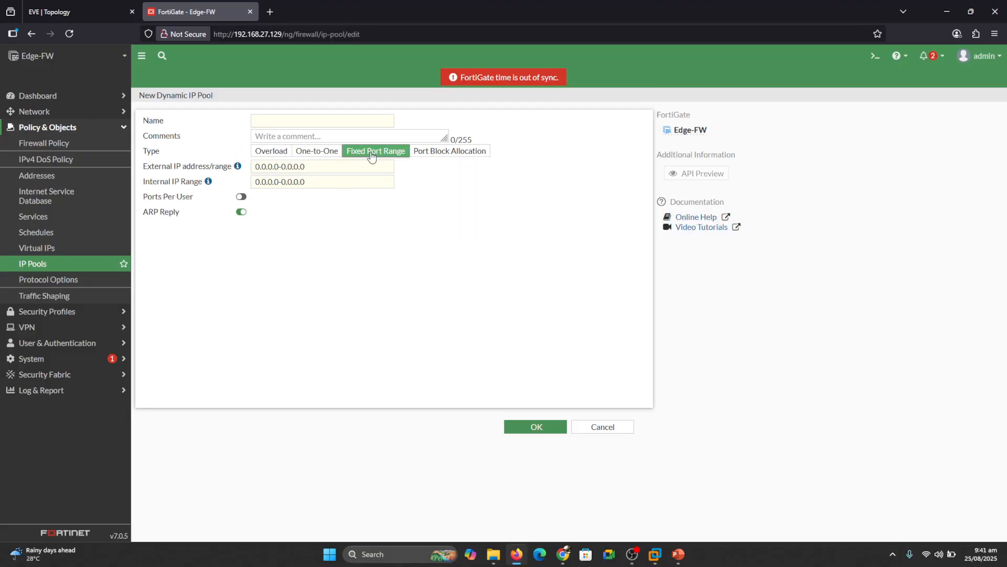
click(302, 119)
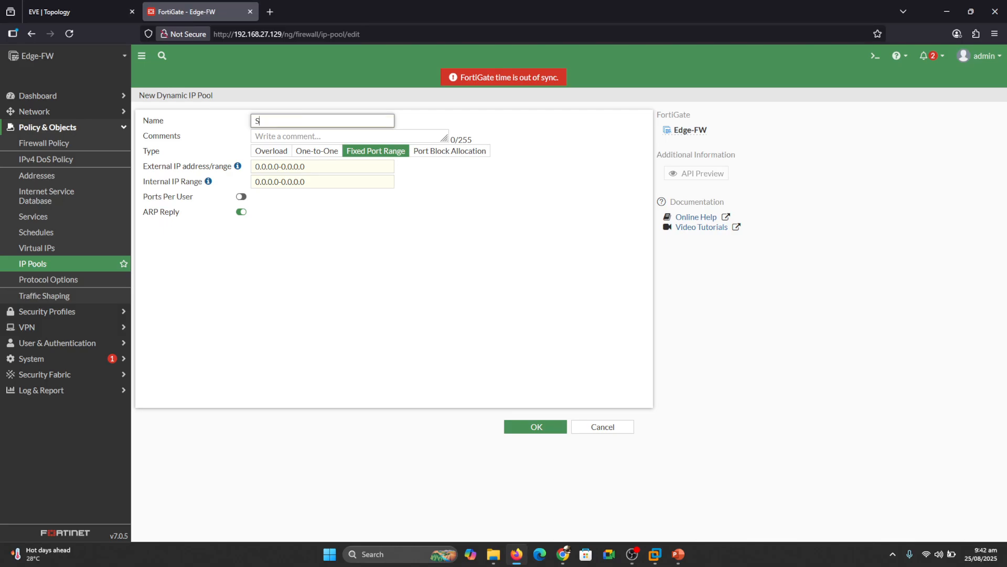
text(SN)
key(BackSpace)
text(nat Fixed Port)
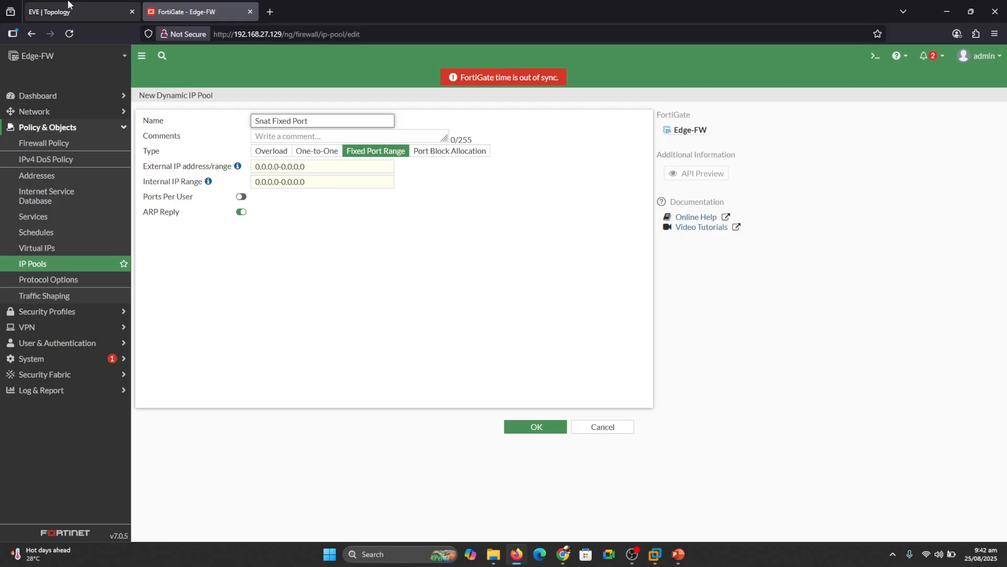
Set the new pool's external IP range to 192.168.27.100-192.168.27.110, consulting the EVE topology for the addresses already in use.
mouse_move(238, 166)
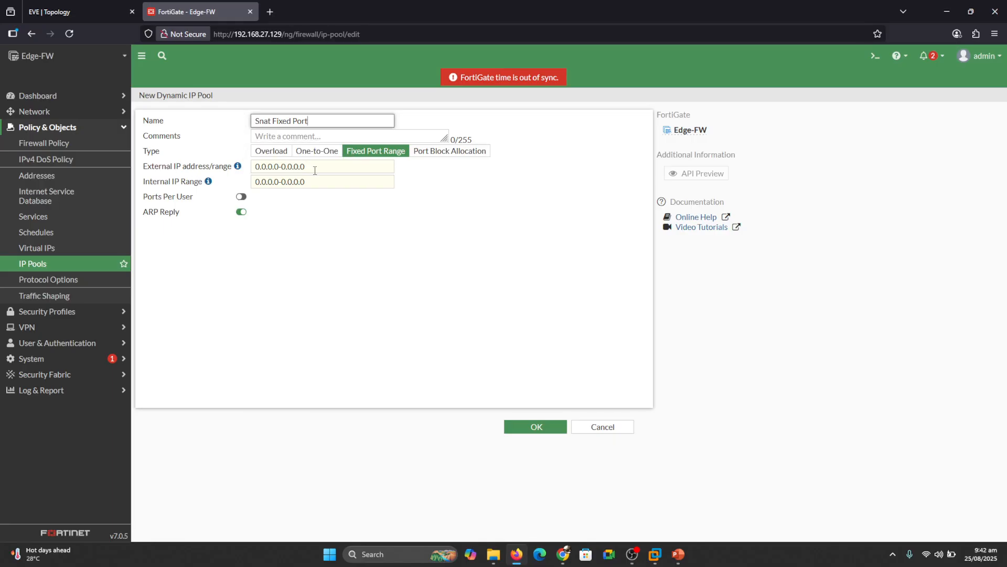
click(79, 11)
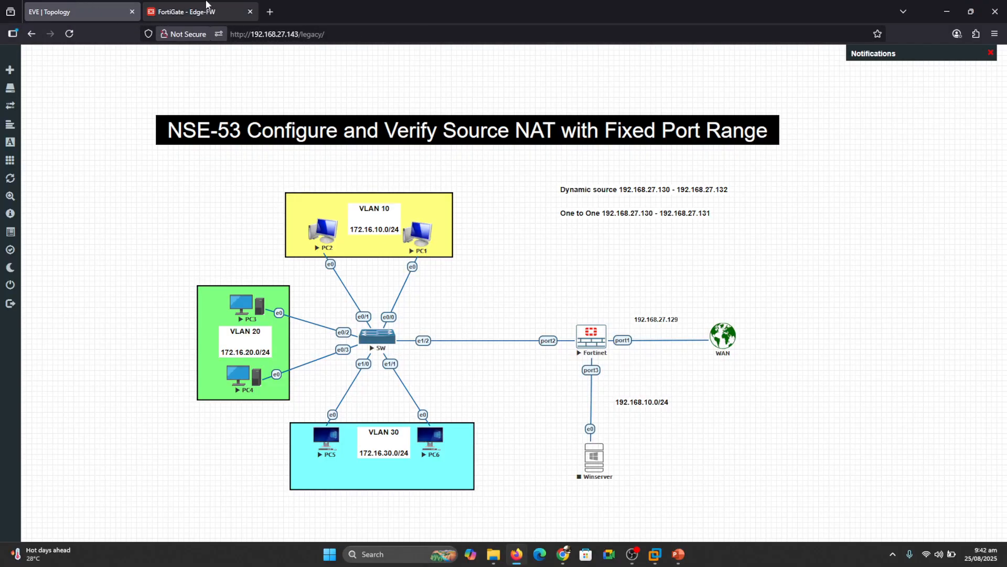
click(186, 12)
triple_click(307, 171)
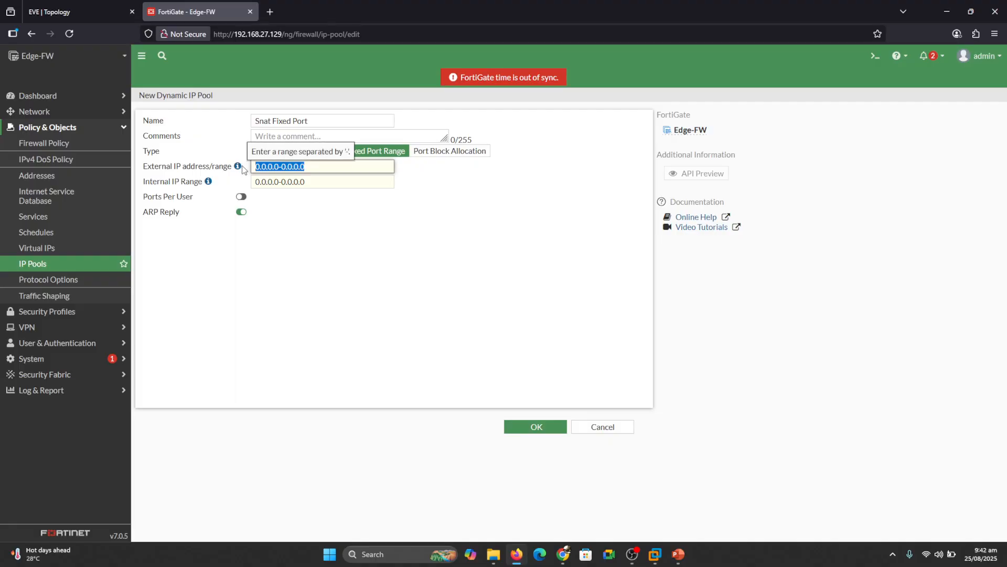
text(192.168)
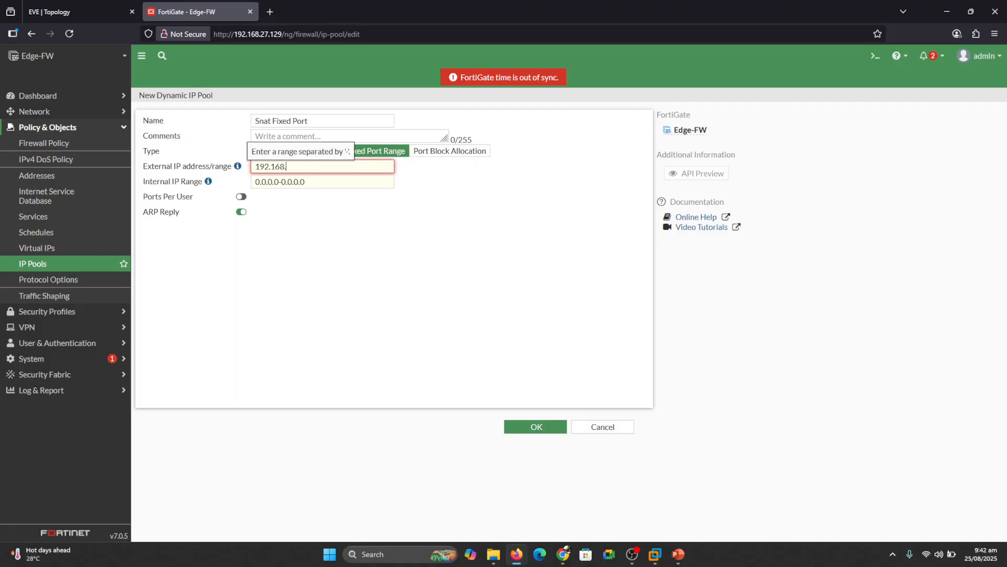
text(.27.100-192.168.27)
text(.110)
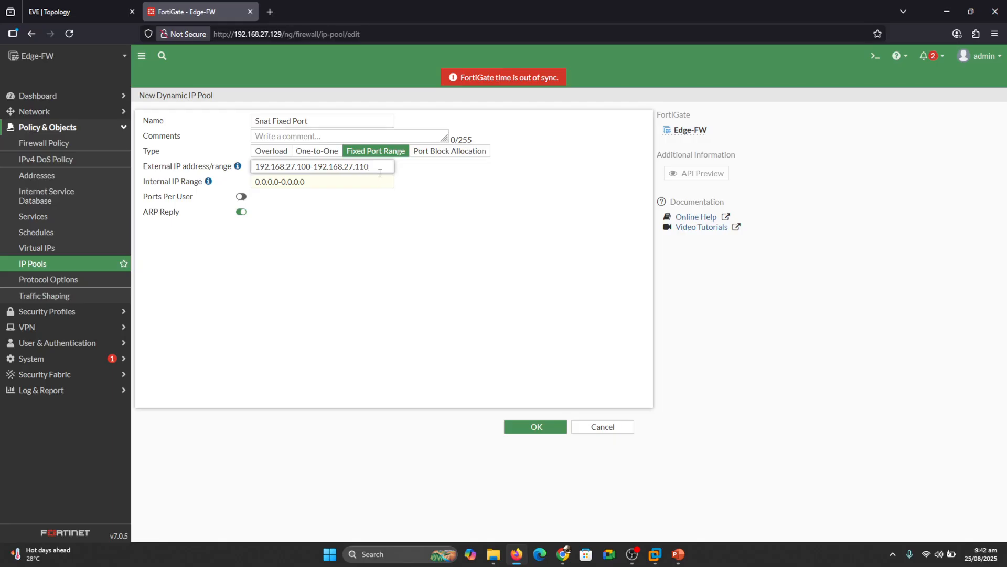
Copy the external IP range into a new text label on the EVE topology, with font size 14 and bold style.
drag(376, 166, 249, 164)
key(ctrl+c)
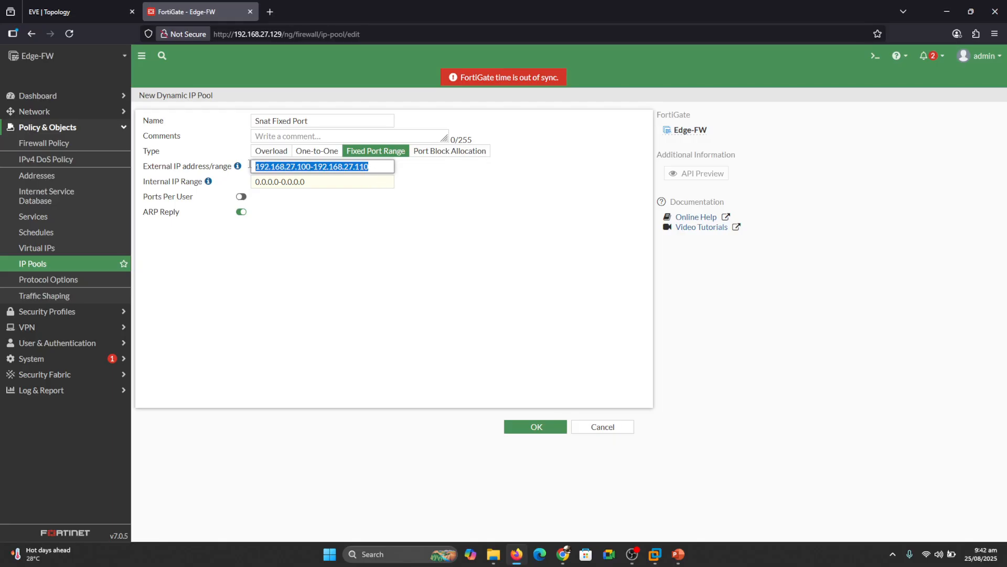
click(74, 7)
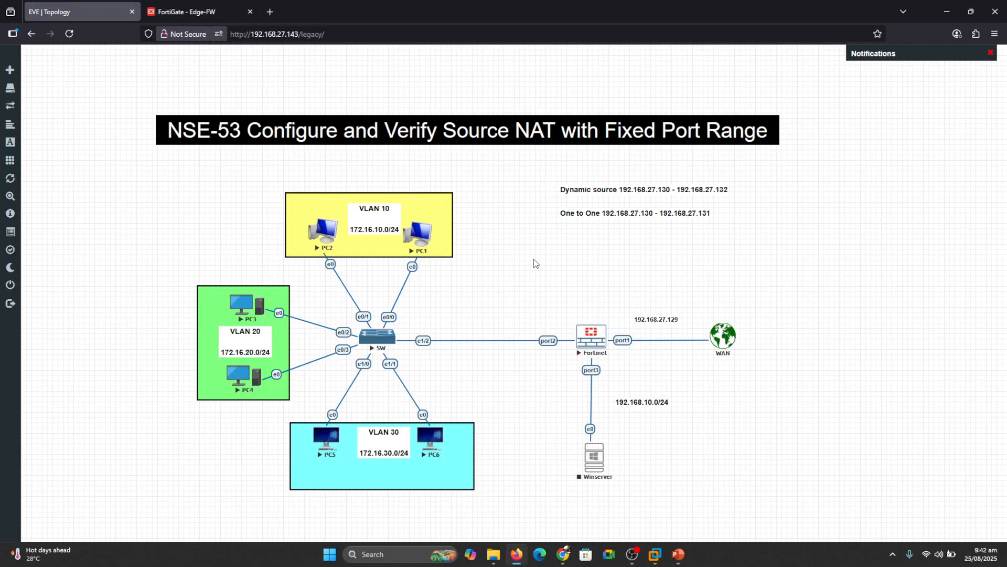
right_click(793, 254)
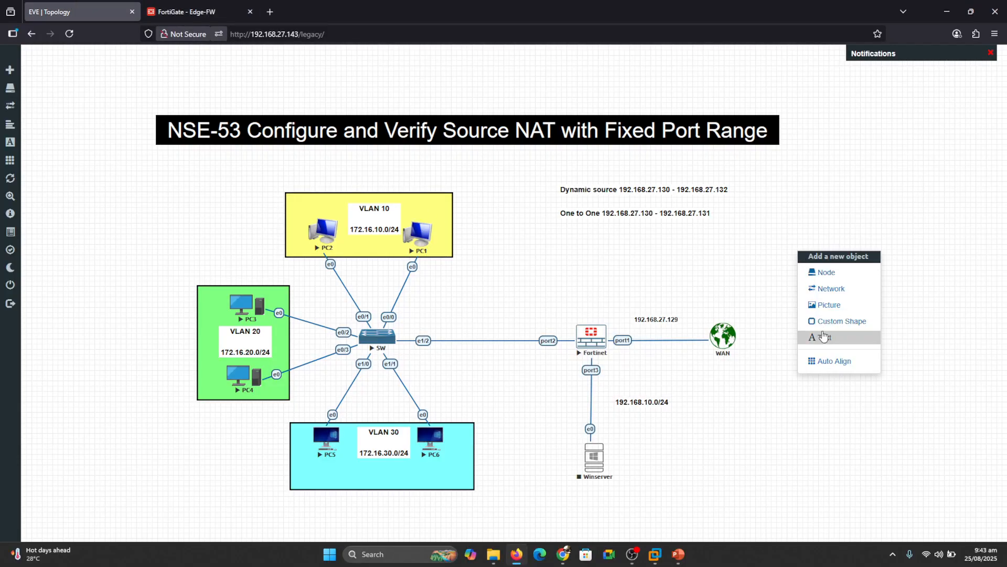
click(821, 337)
key(ctrl+v)
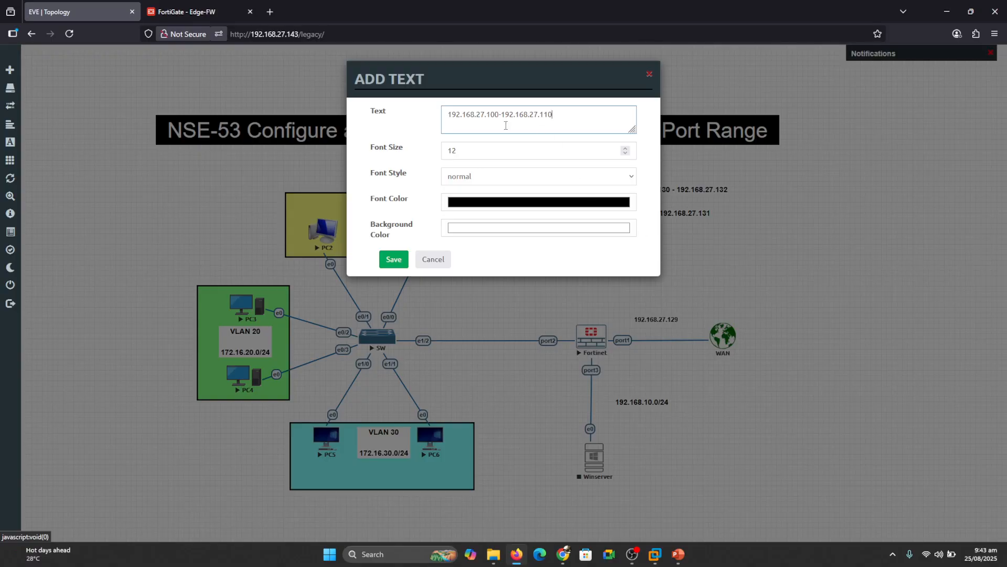
click(480, 152)
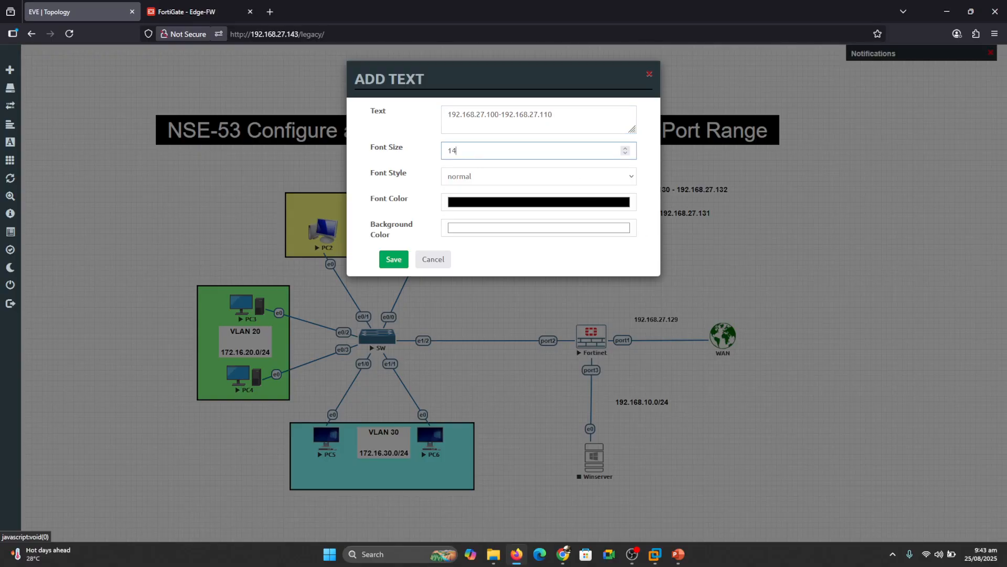
click(467, 178)
click(458, 207)
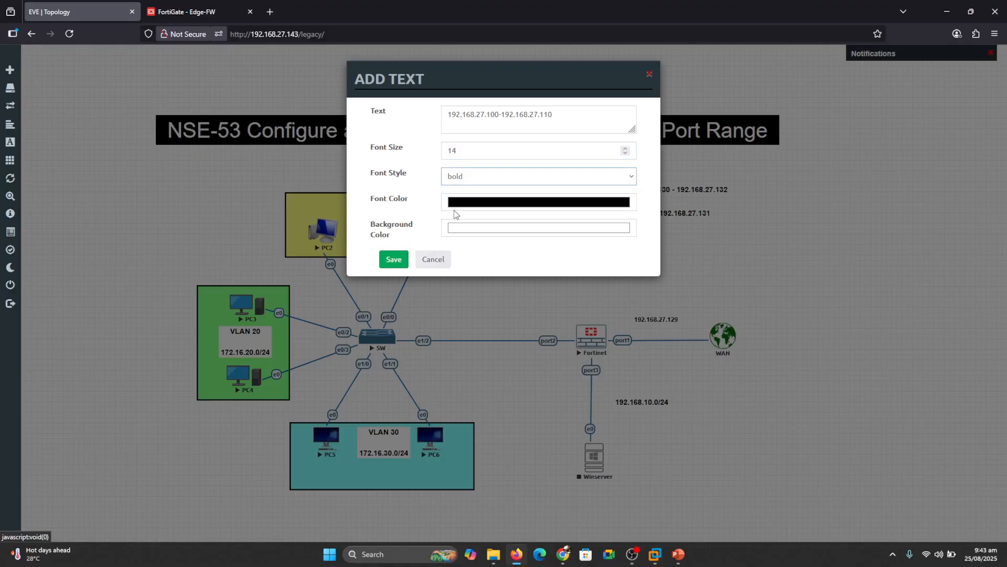
click(394, 259)
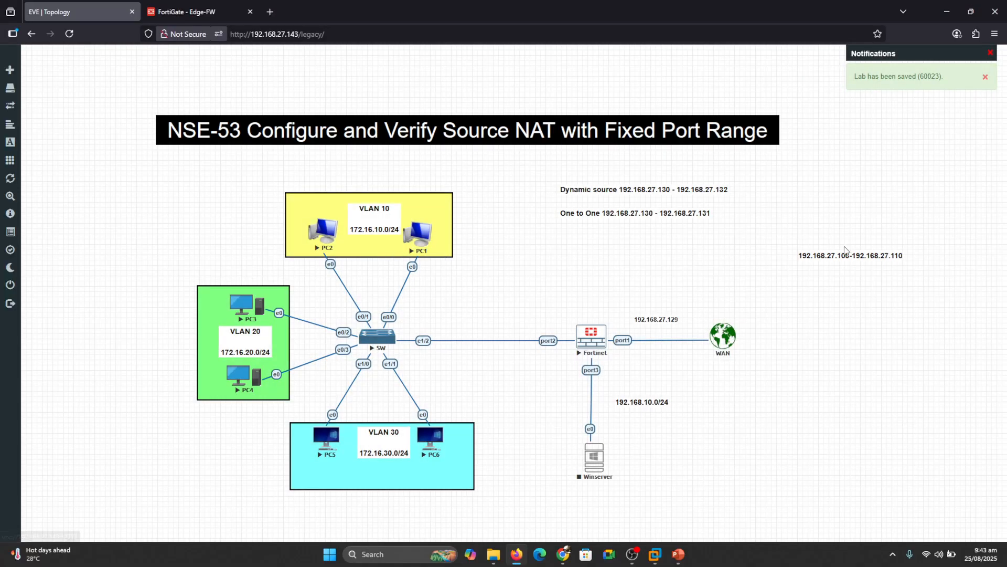
Place the new range label directly beneath the One to One note and prefix its text with "Fixed port".
drag(846, 251, 606, 237)
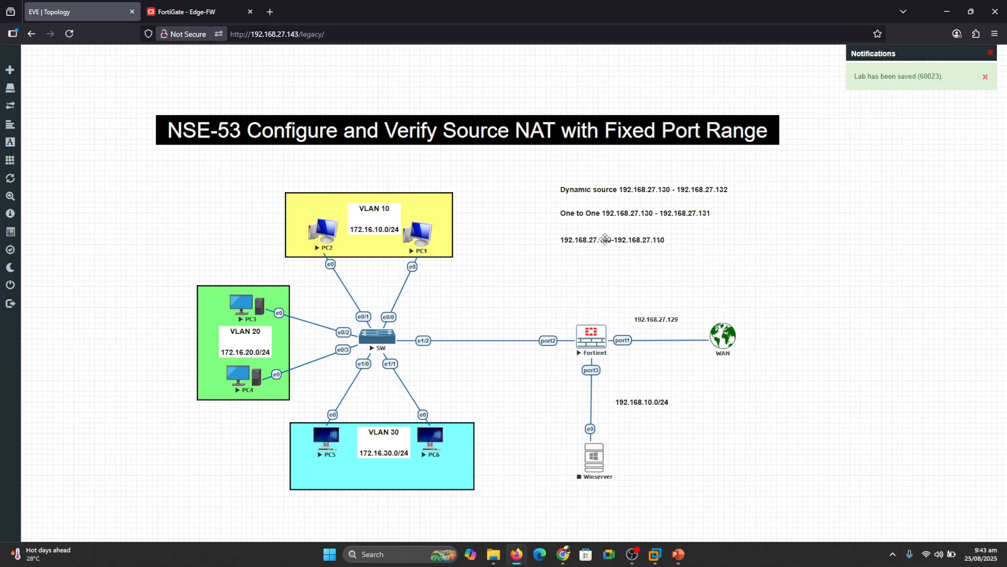
double_click(606, 239)
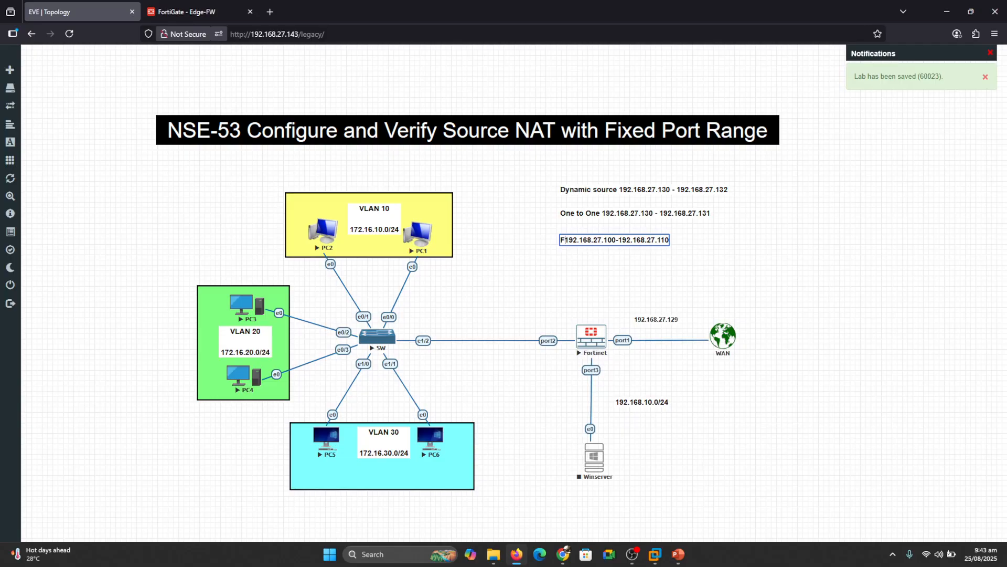
text(Fixed )
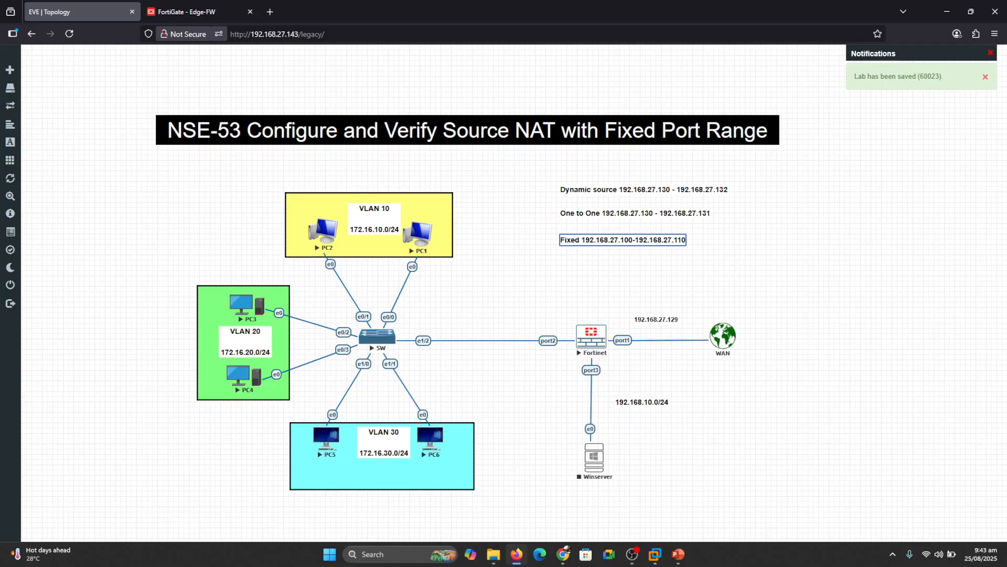
text(port)
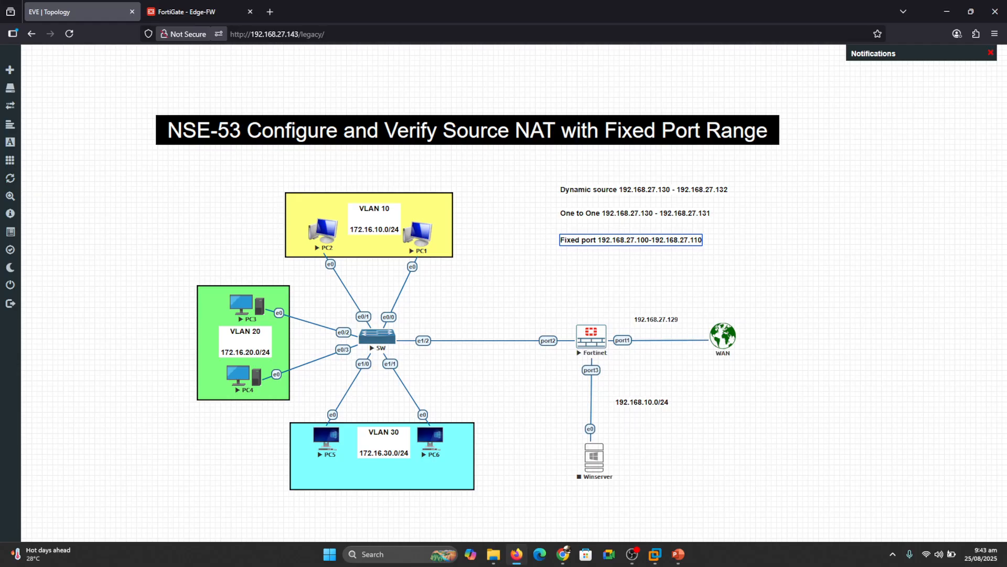
click(779, 262)
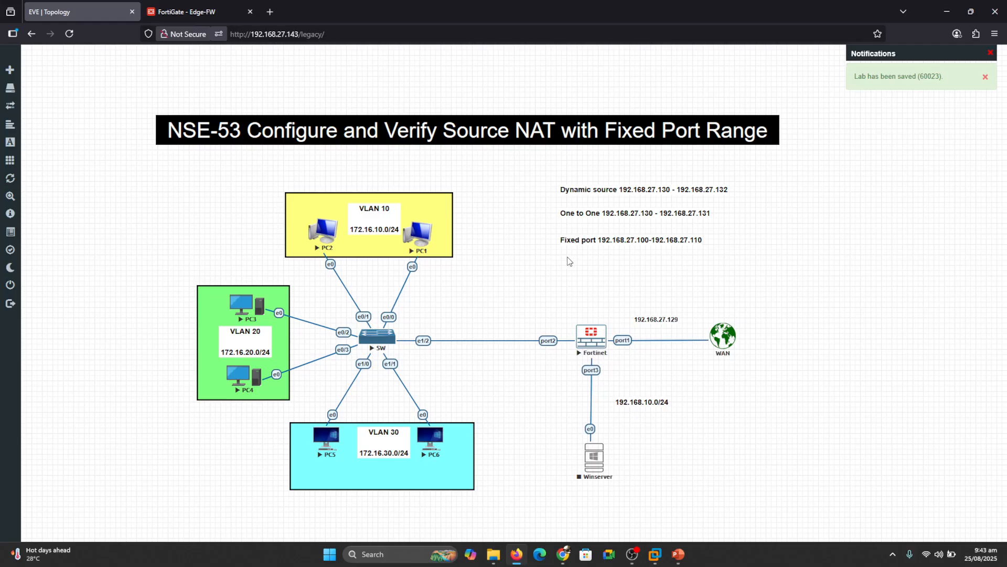
Back in the FortiGate pool form, set the internal IP range to VLAN 10 addresses 172.16.10.1-172.16.10.10.
click(185, 14)
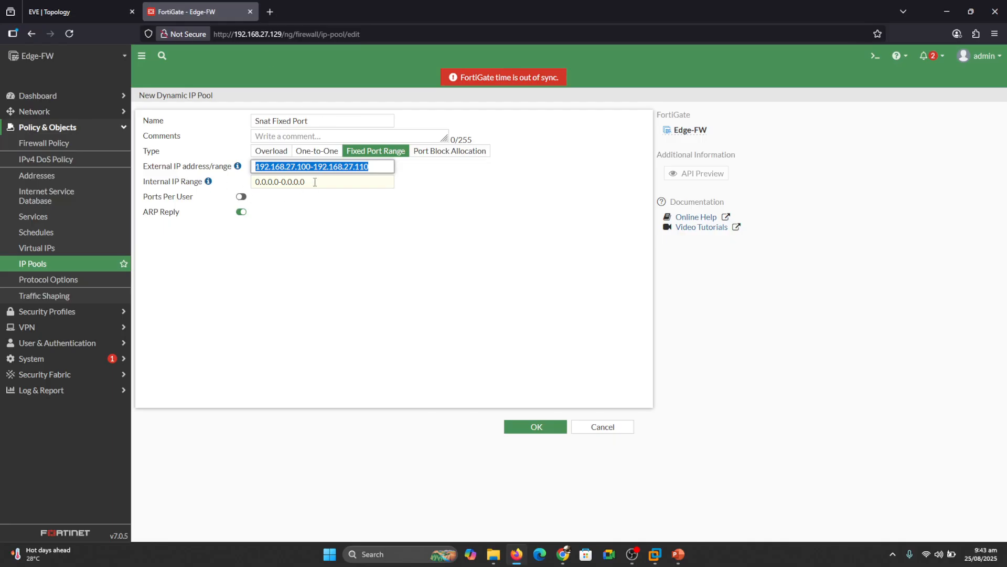
click(76, 8)
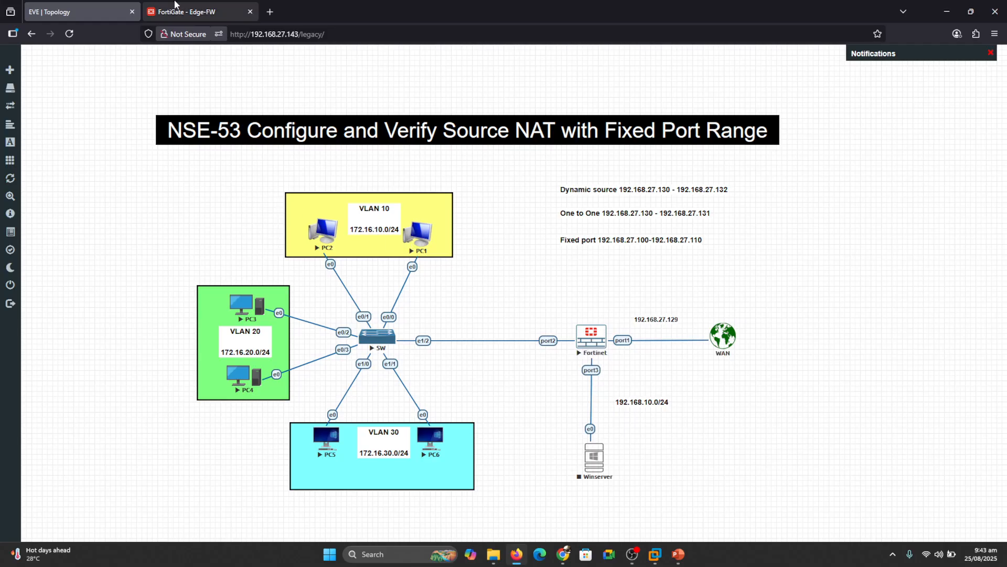
click(189, 12)
key(Tab)
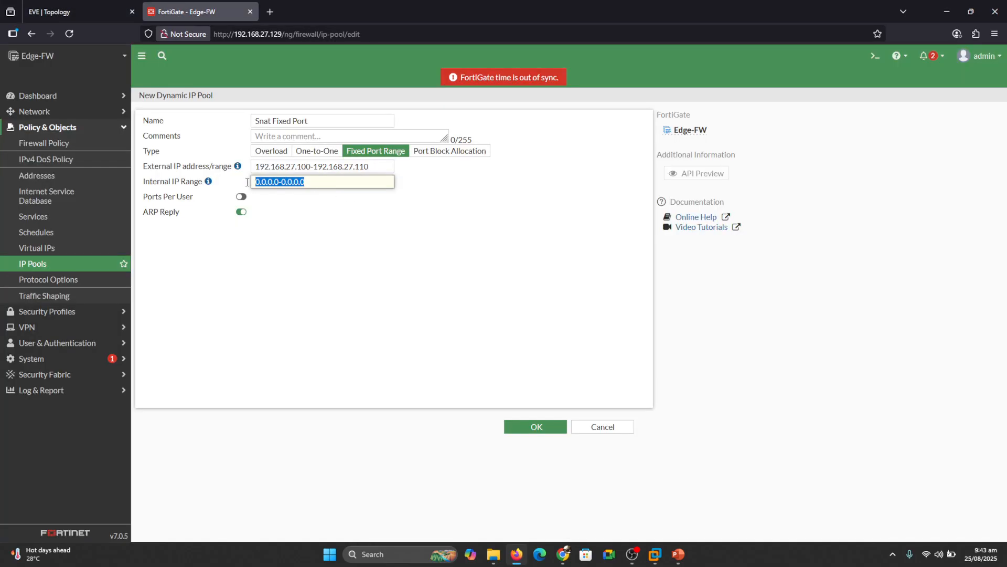
text(172.16)
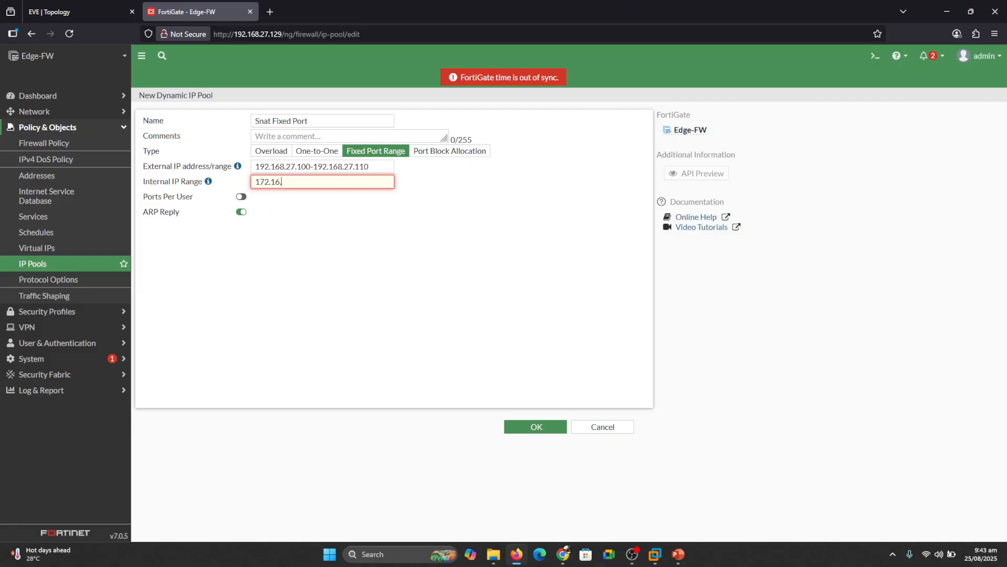
text(.10.1-172.16.10.10)
click(287, 267)
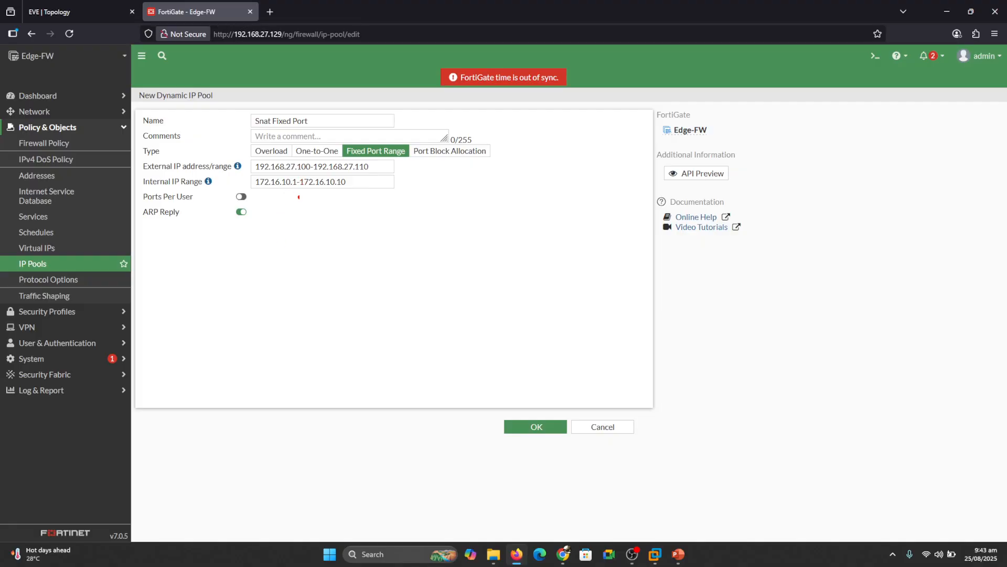
mouse_move(263, 193)
mouse_down()
mouse_move(346, 193)
mouse_move(395, 161)
mouse_up()
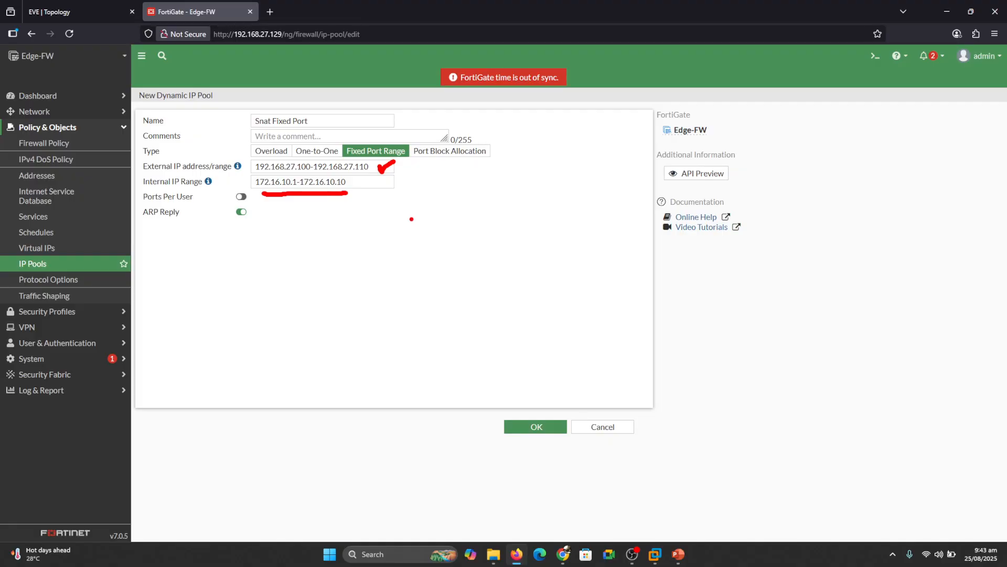
drag(377, 132, 392, 124)
key(Escape)
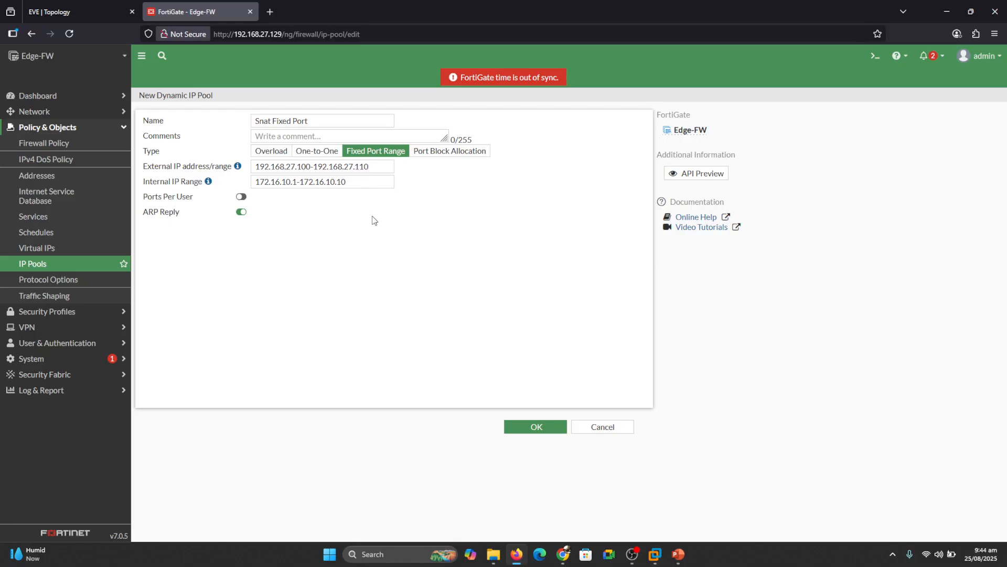
click(73, 11)
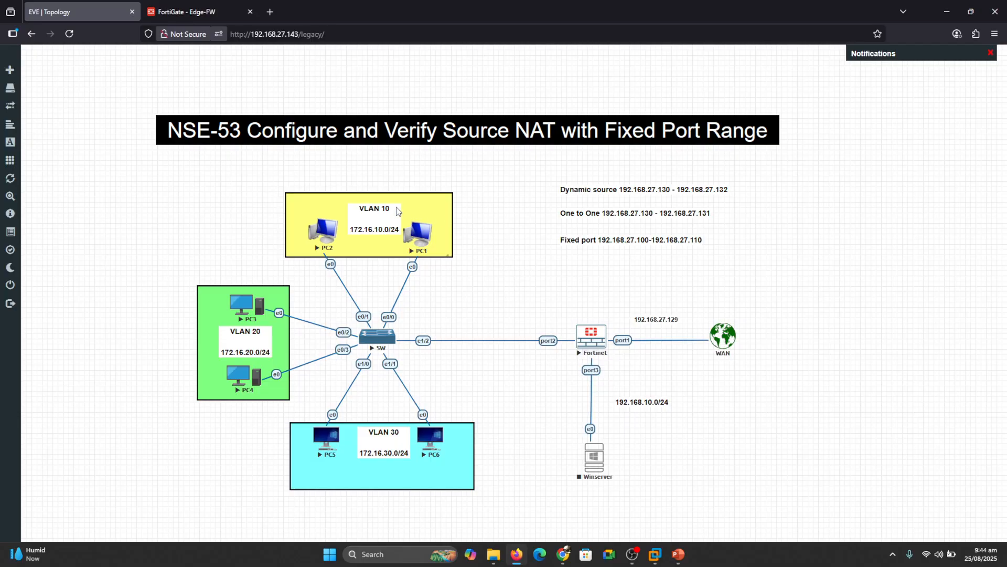
click(212, 5)
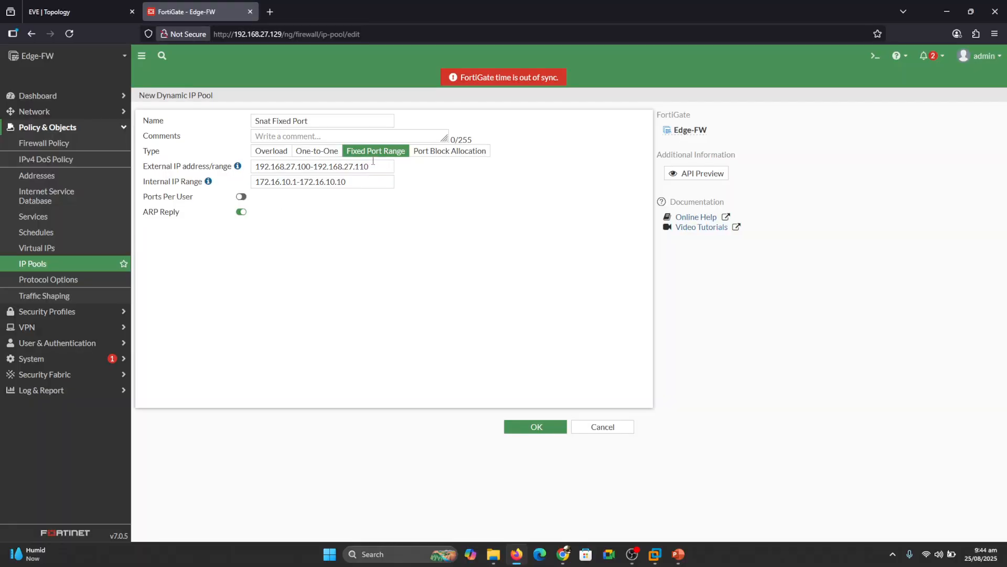
Save the Snat Fixed Port pool and open the All vlan to WAN firewall policy for editing.
click(348, 188)
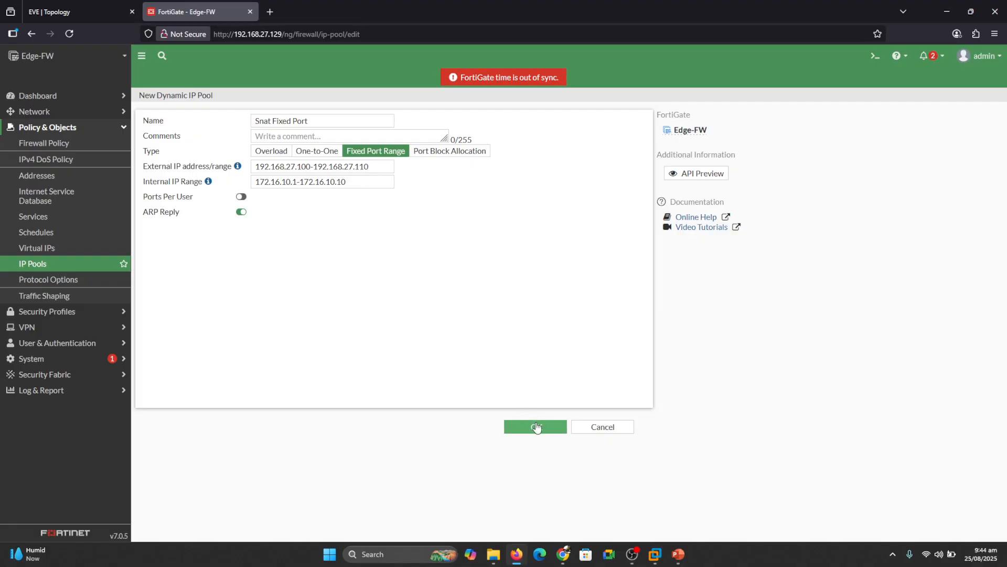
click(537, 429)
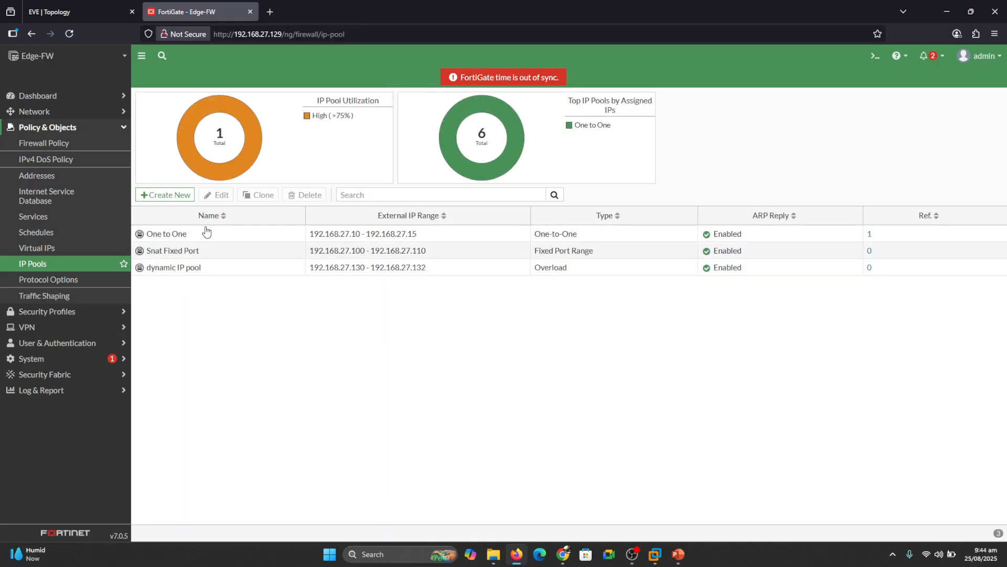
click(44, 144)
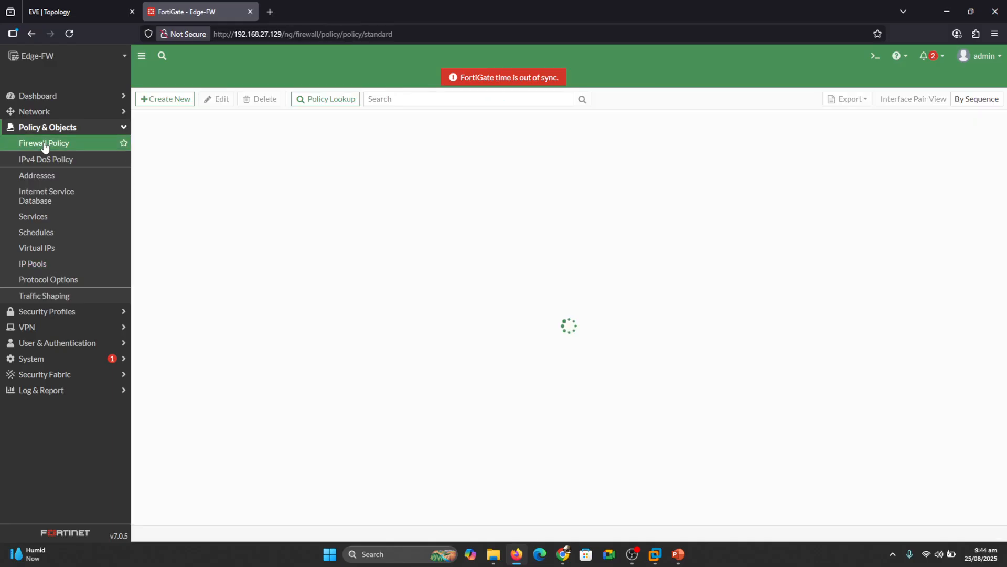
double_click(192, 168)
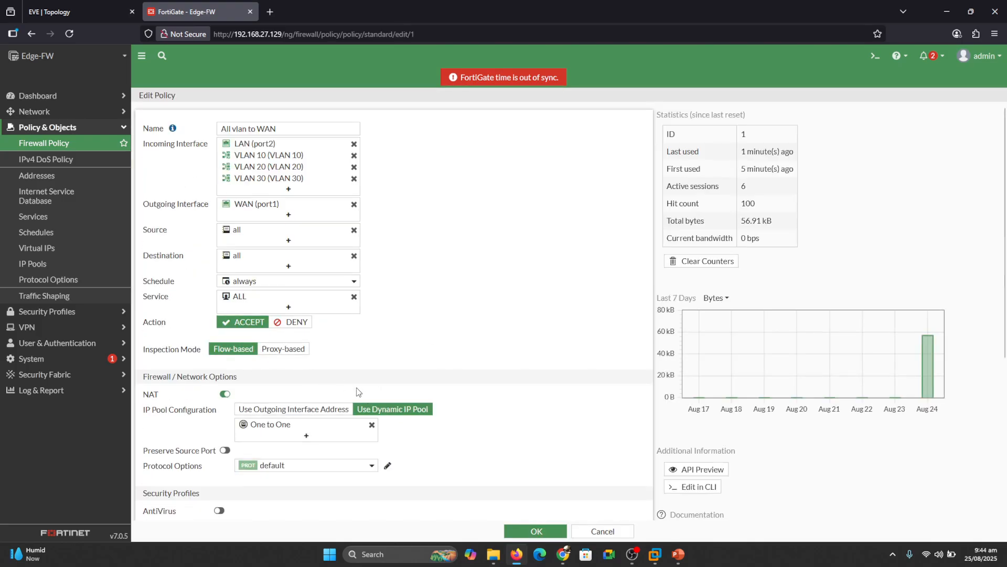
Replace the policy's One to One IP pool with Snat Fixed Port and save the policy.
click(372, 424)
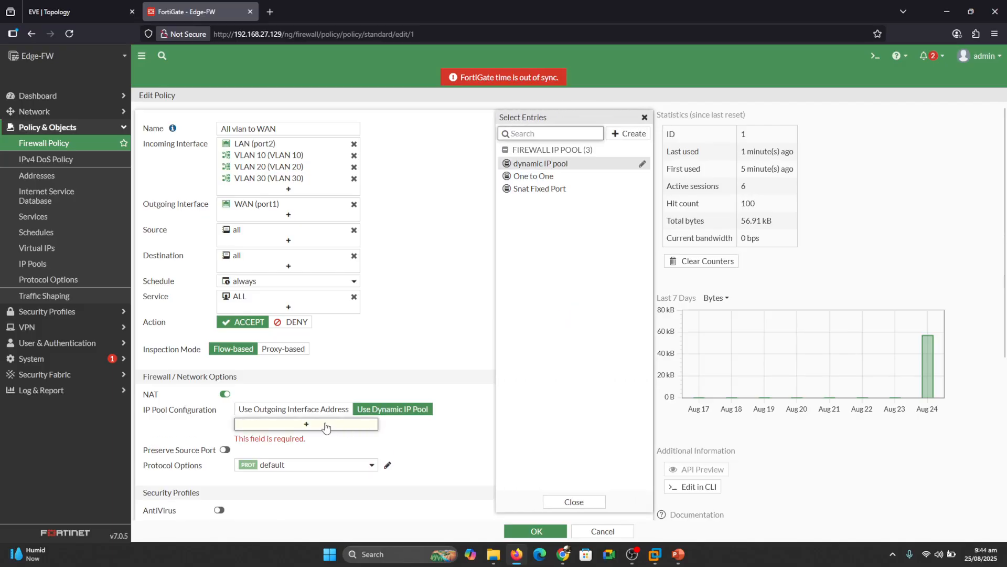
click(551, 190)
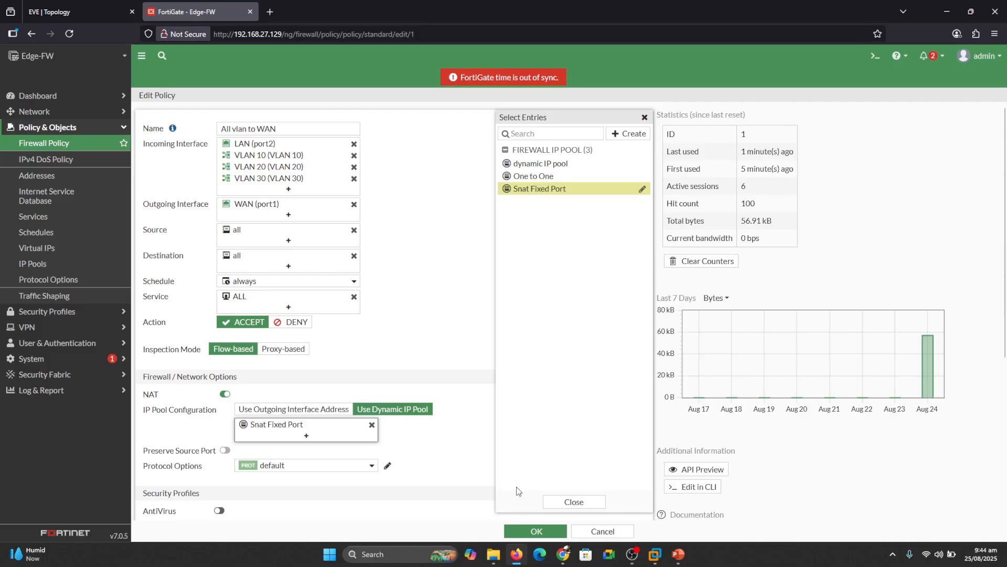
click(574, 502)
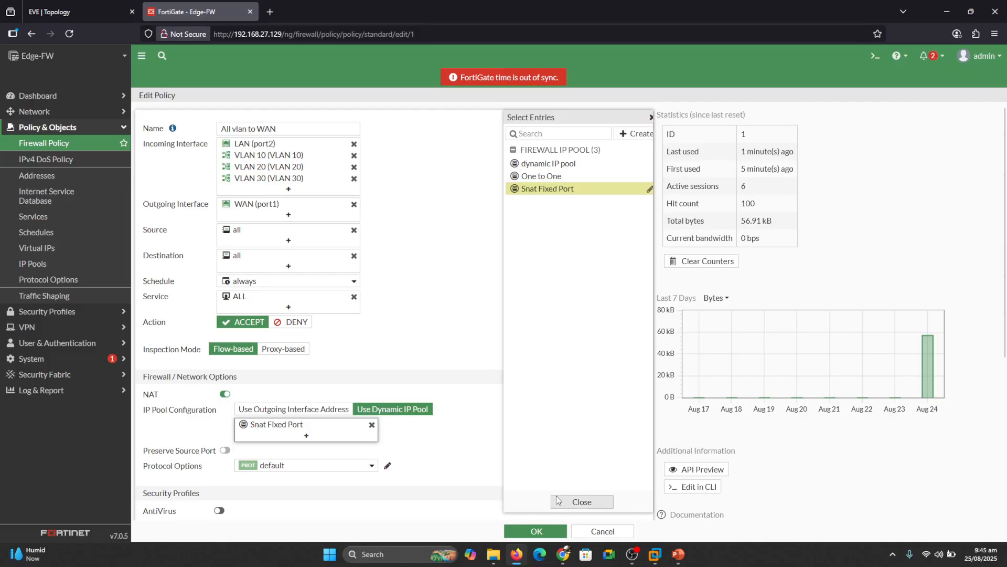
click(529, 532)
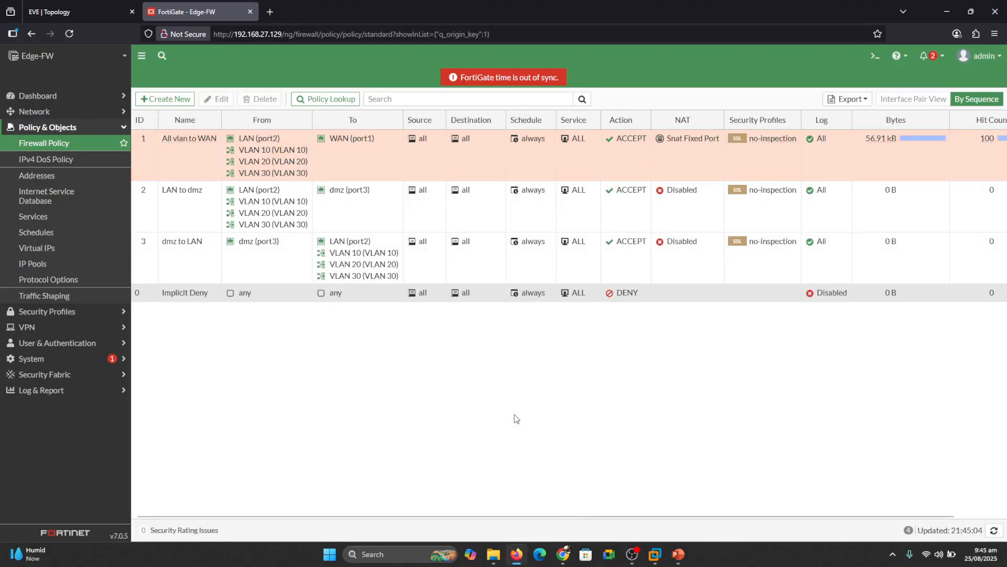
Switch to the EVE topology, open PC1's console and connect its wired-default network profile in Network Manager.
click(53, 4)
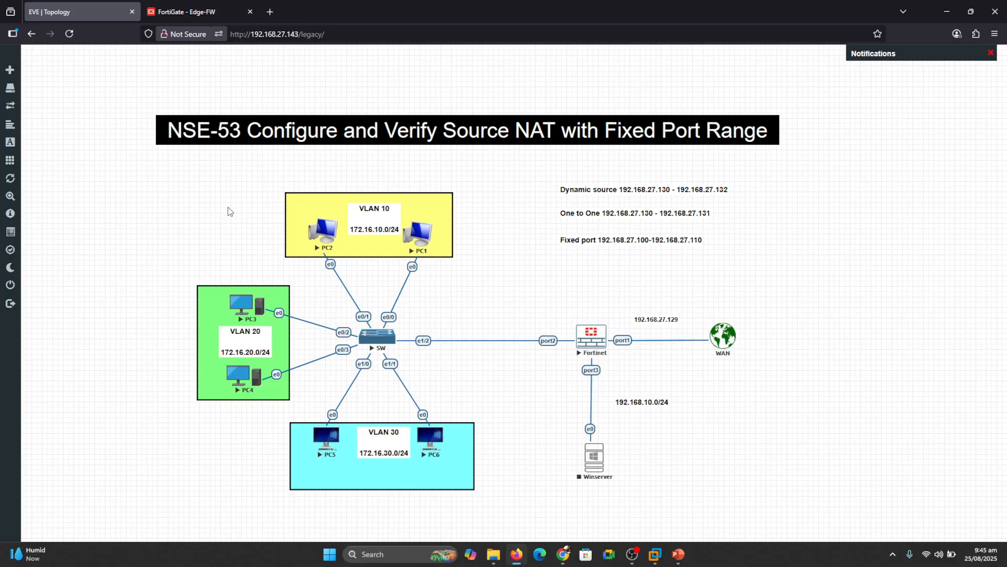
click(426, 233)
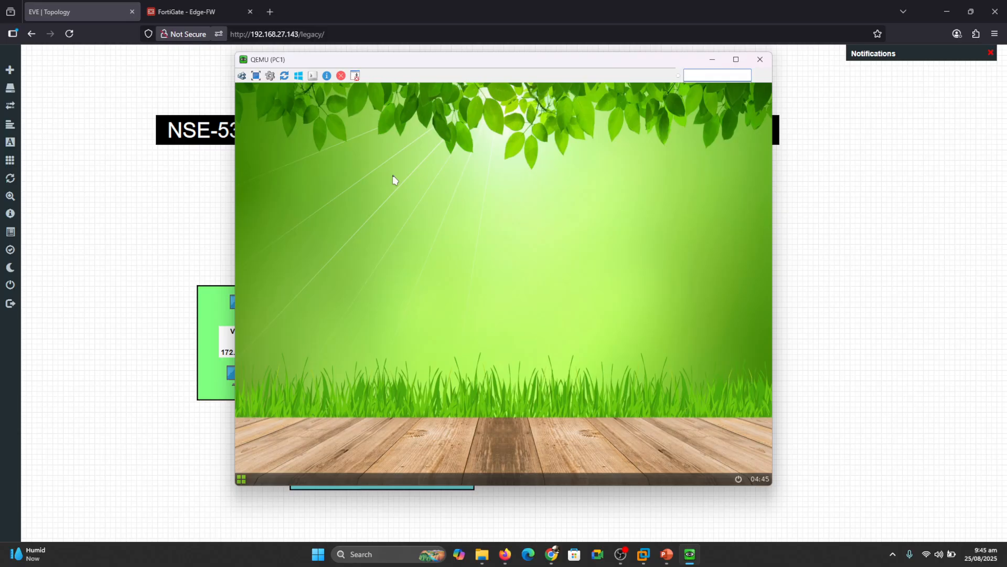
right_click(394, 180)
click(376, 256)
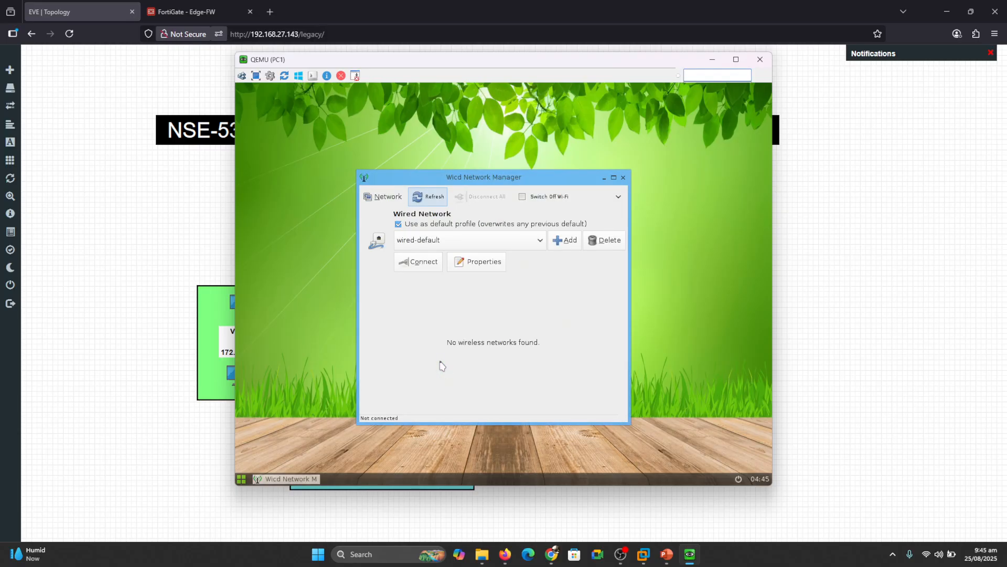
click(419, 266)
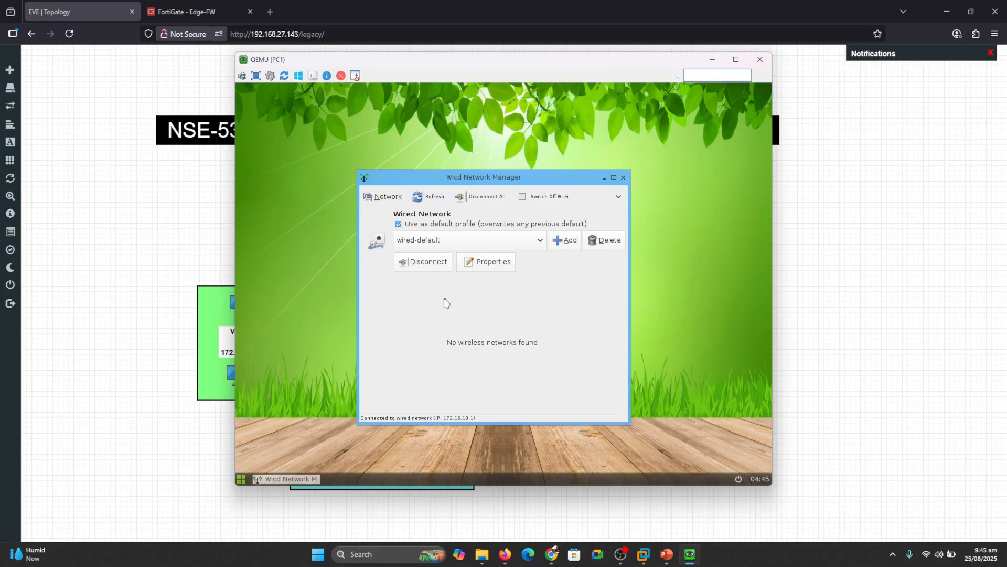
Ping 1.1.1.1 from a terminal on PC1, then close PC1's console.
right_click(426, 142)
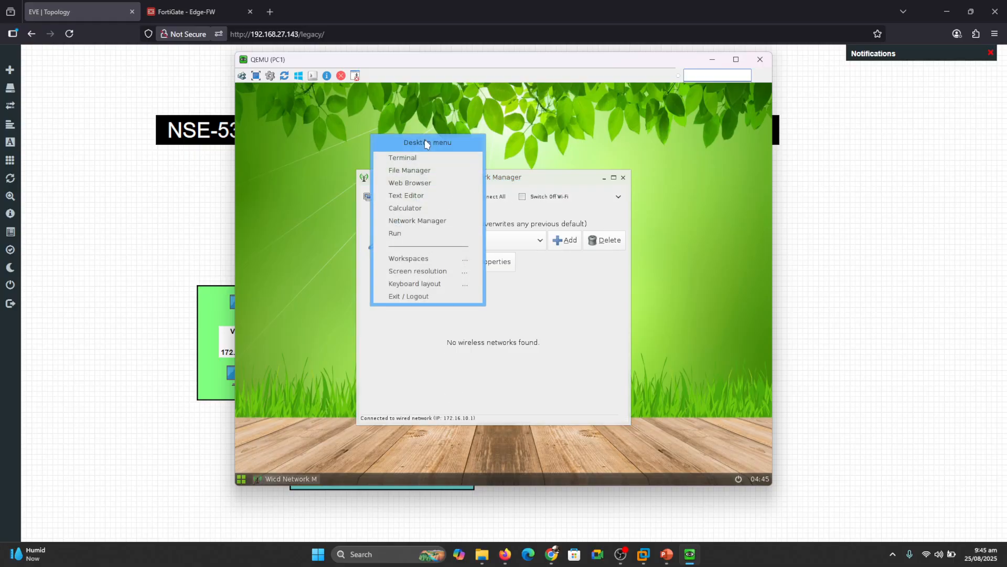
click(417, 158)
text(p)
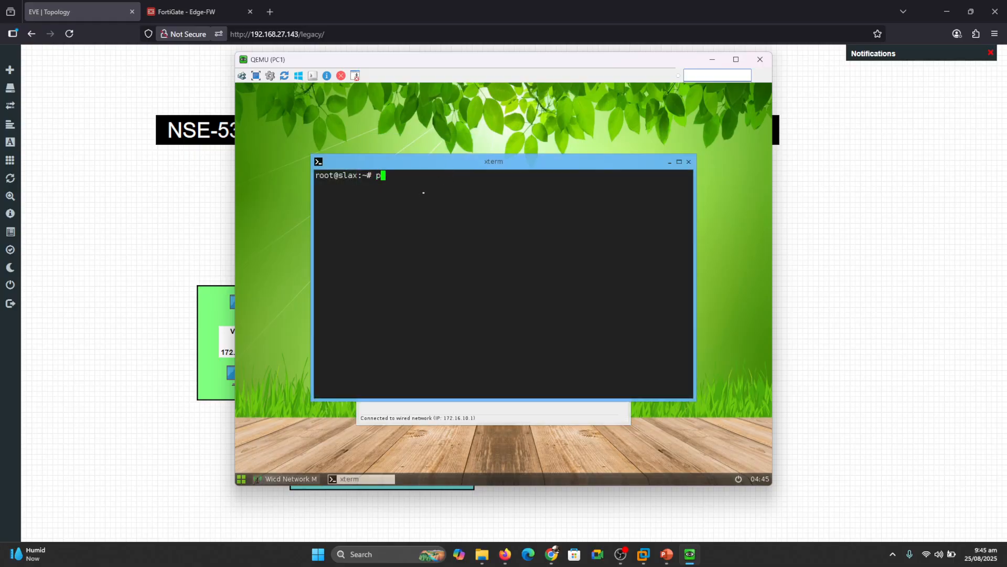
text(ing 1.1)
key(super+p)
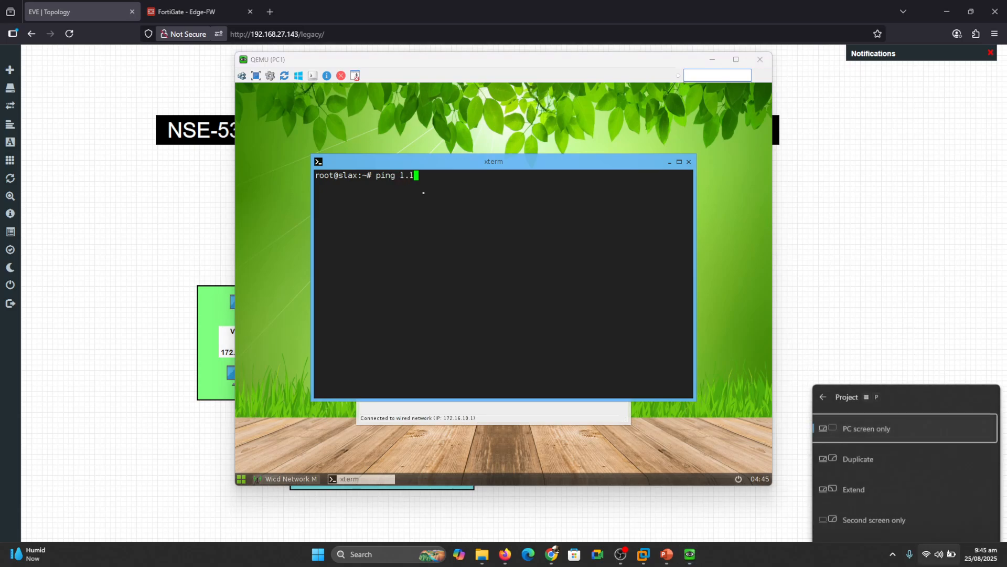
key(Escape)
text(.1.1)
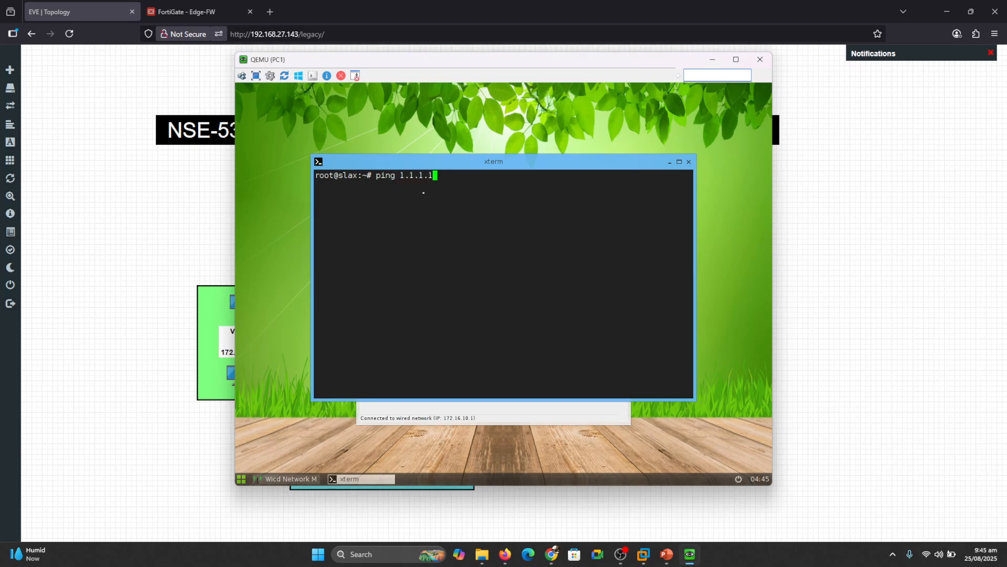
key(Return)
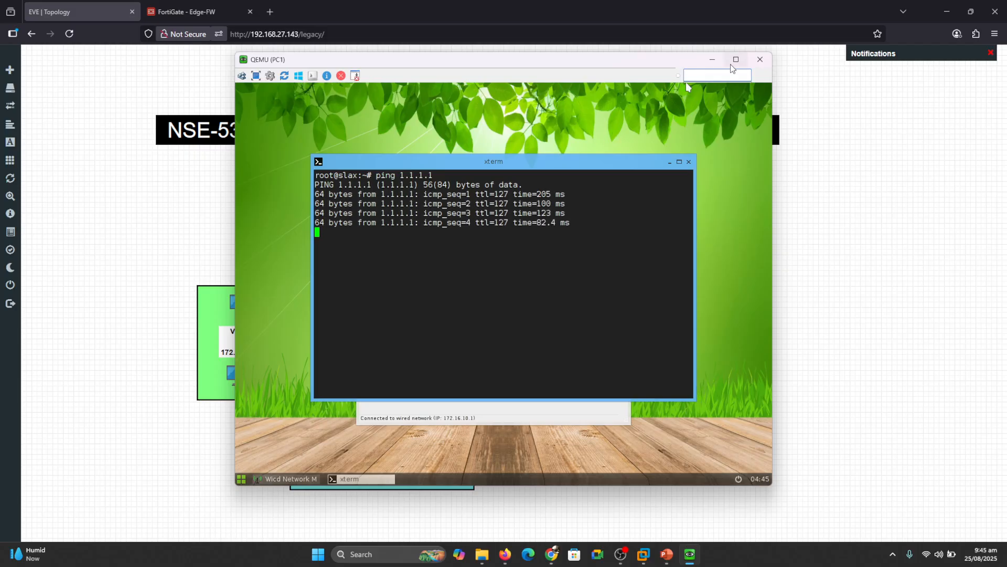
click(760, 59)
Open PC2's console from the topology and connect its wired-default network profile in Network Manager.
click(323, 231)
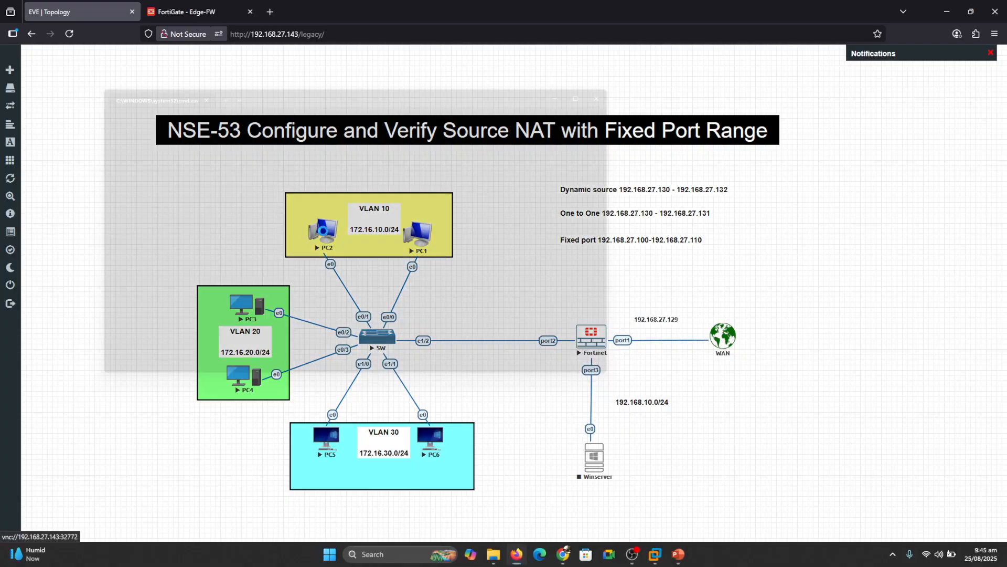
right_click(404, 240)
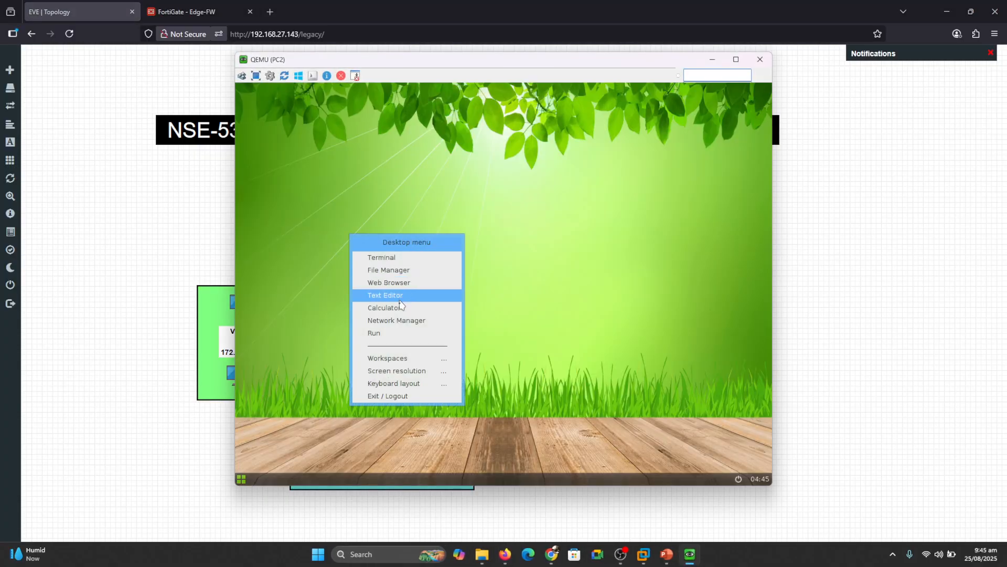
click(383, 322)
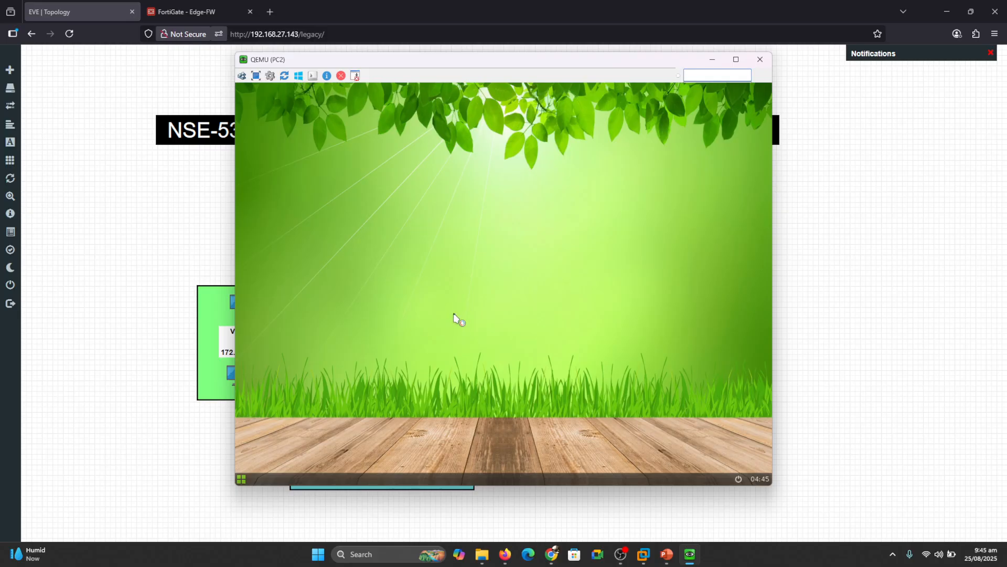
click(418, 262)
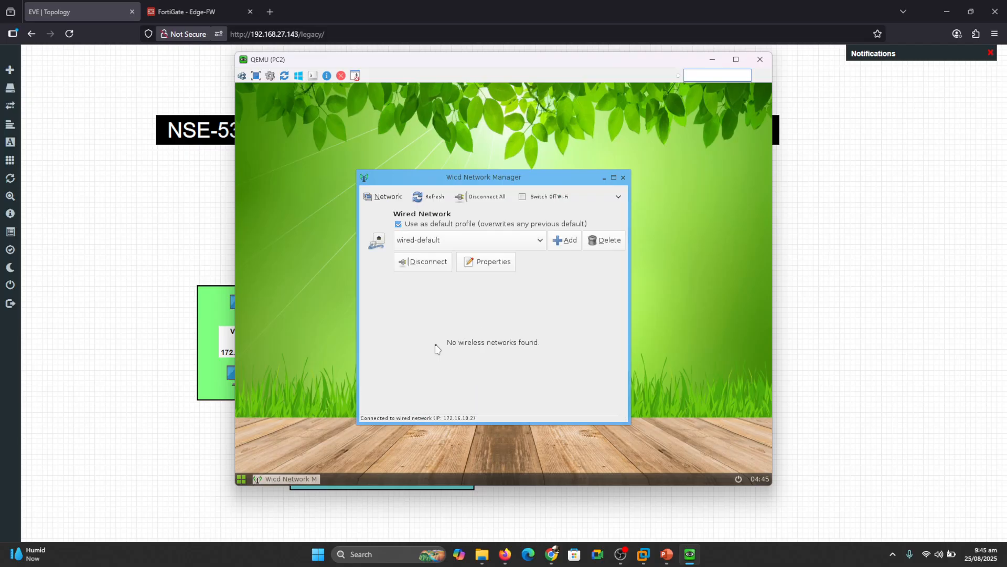
Ping 1.1.1.1 from a terminal on PC2, then close PC2's console.
right_click(426, 140)
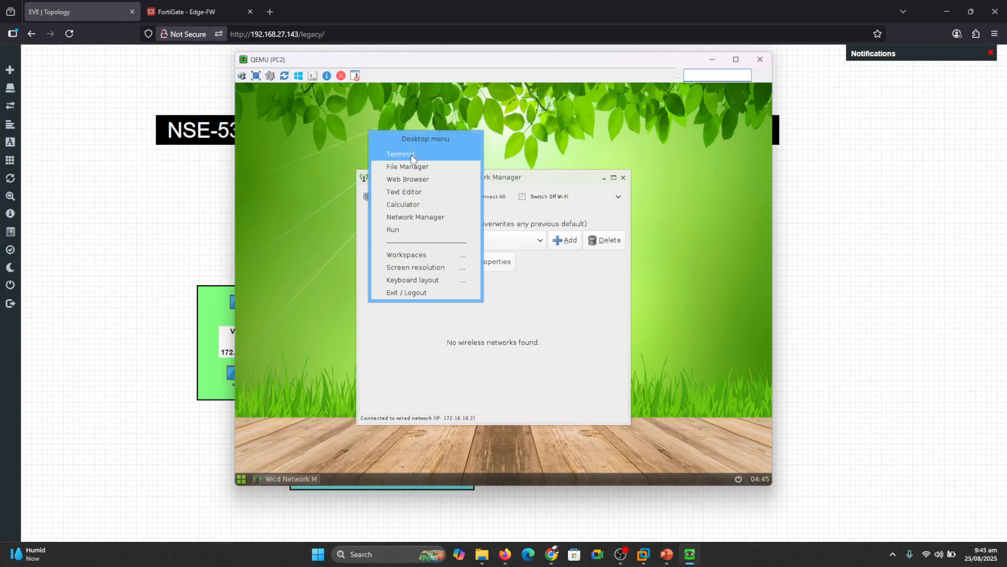
click(422, 155)
text(p)
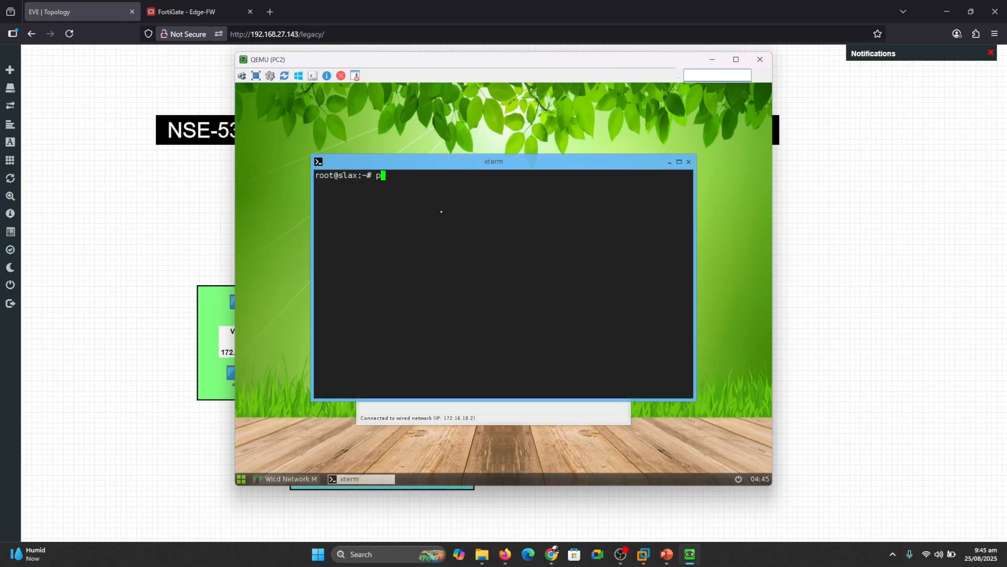
text(ing 1.1.1.1)
key(Return)
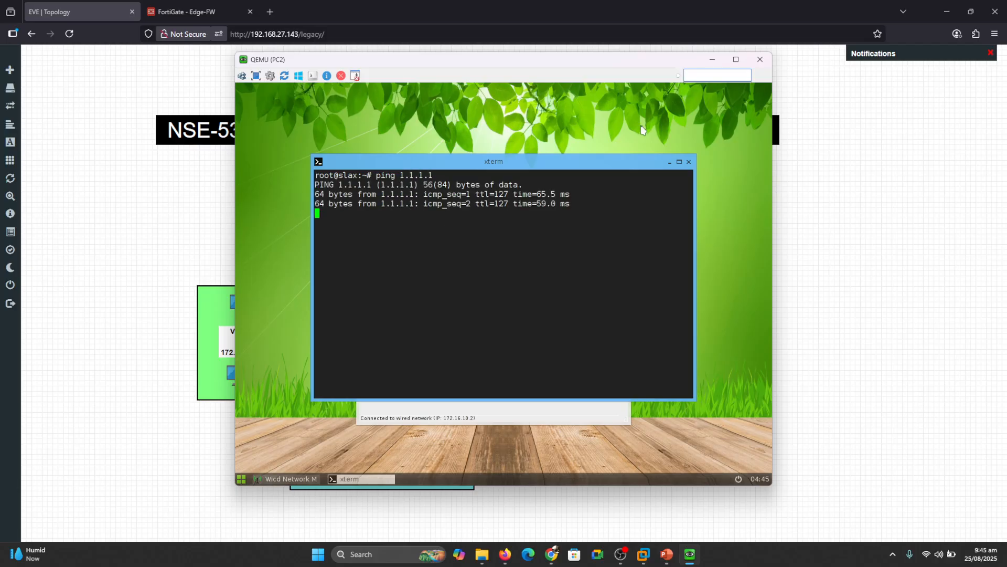
click(760, 59)
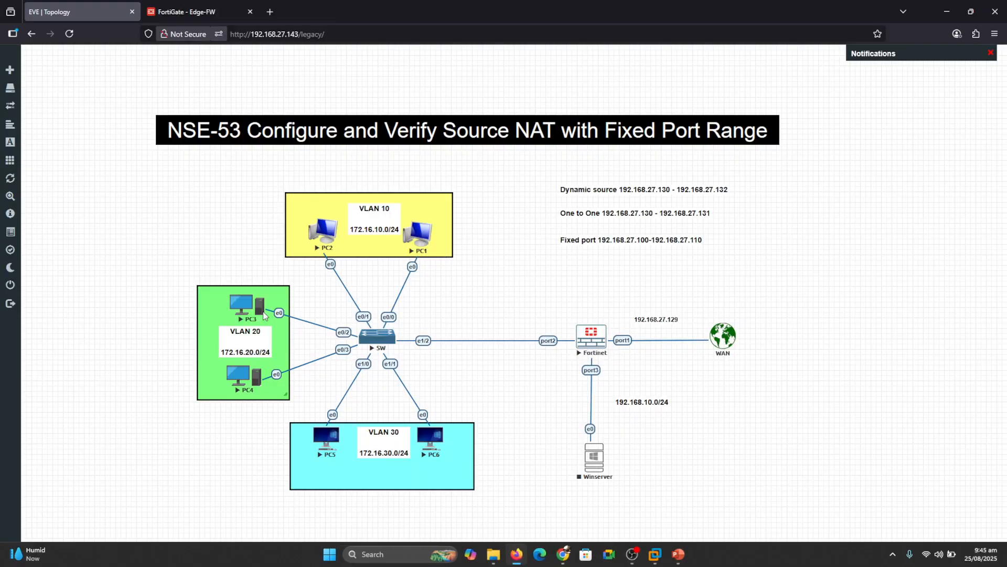
Open the console of PC3 in VLAN 20 and connect its wired-default network profile in Network Manager.
click(241, 303)
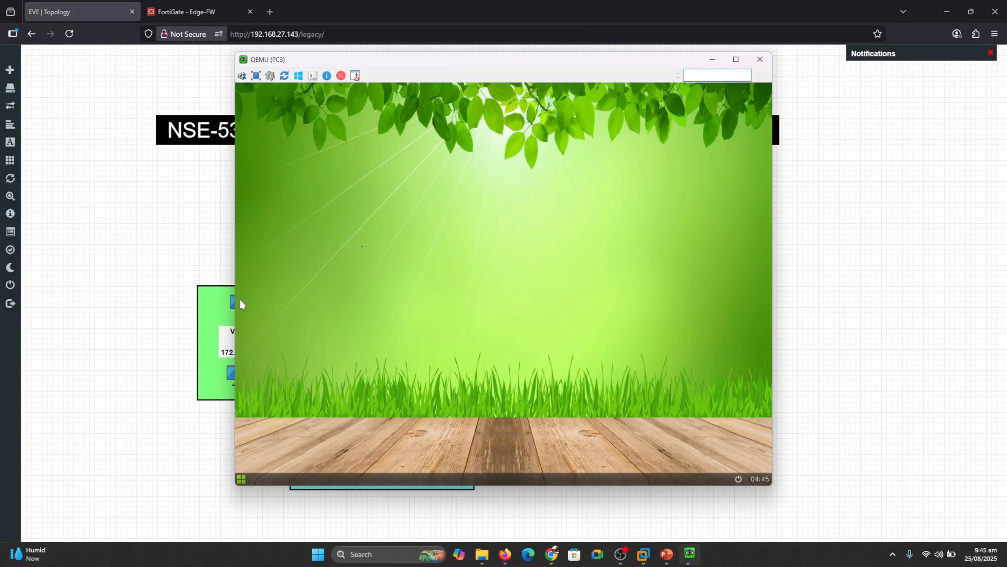
right_click(407, 227)
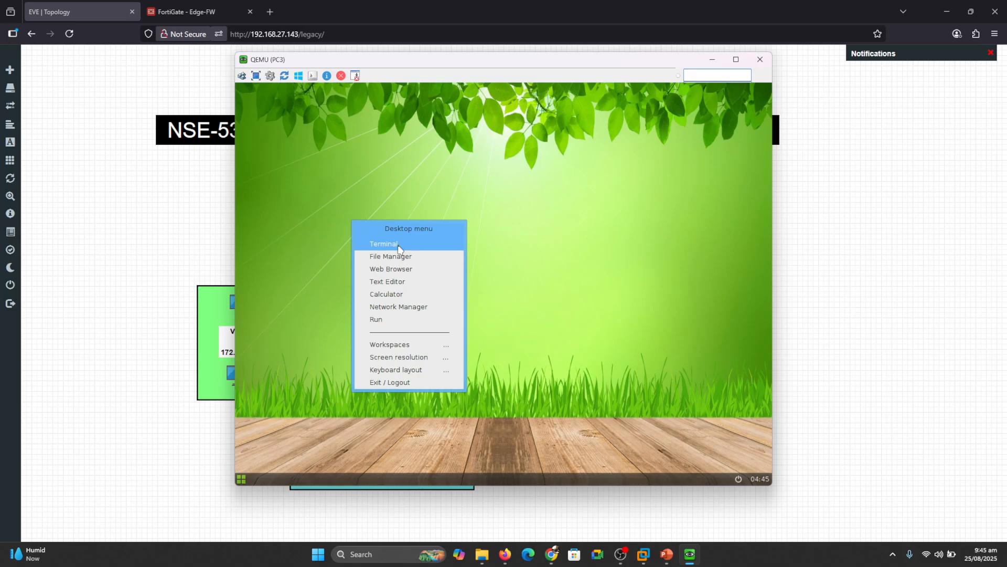
click(399, 308)
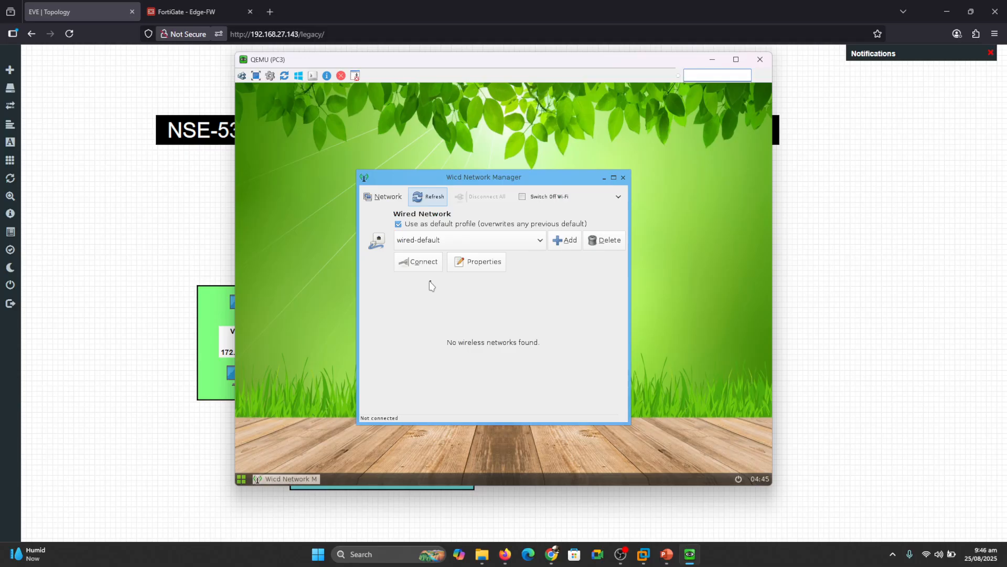
click(428, 272)
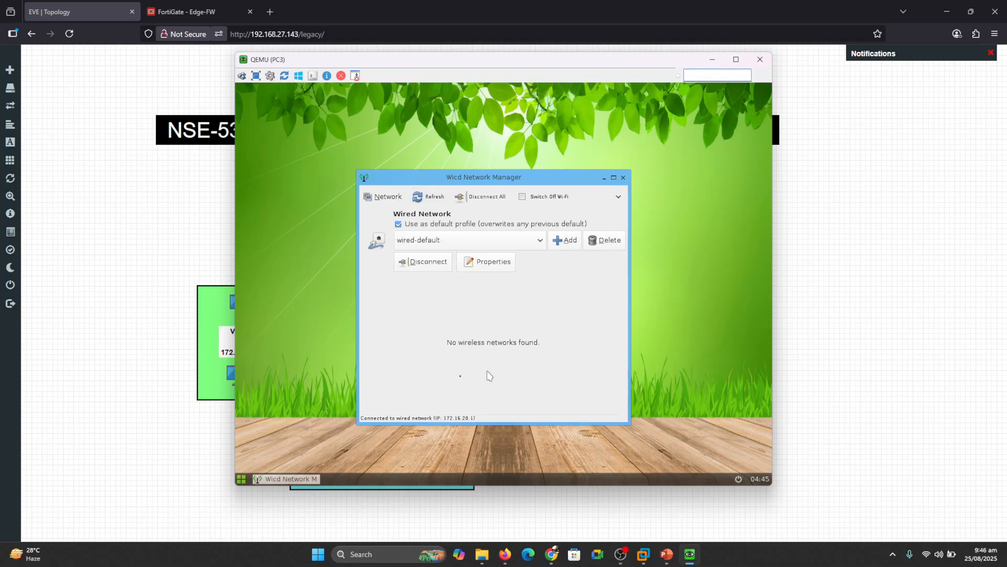
Ping 1.1.1.1 from a terminal on PC3 to test access from outside the pool's internal range.
right_click(311, 135)
click(310, 149)
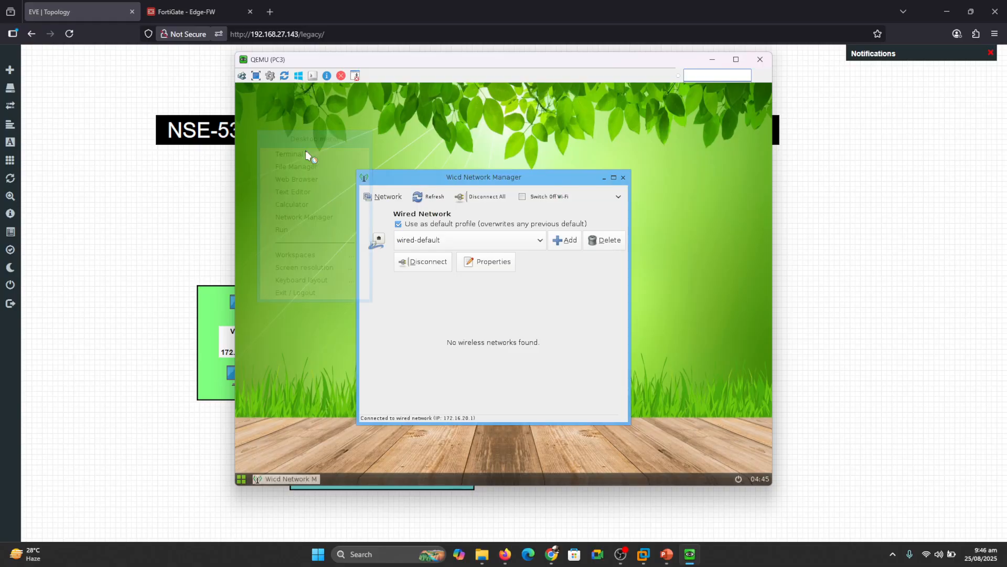
text(ping )
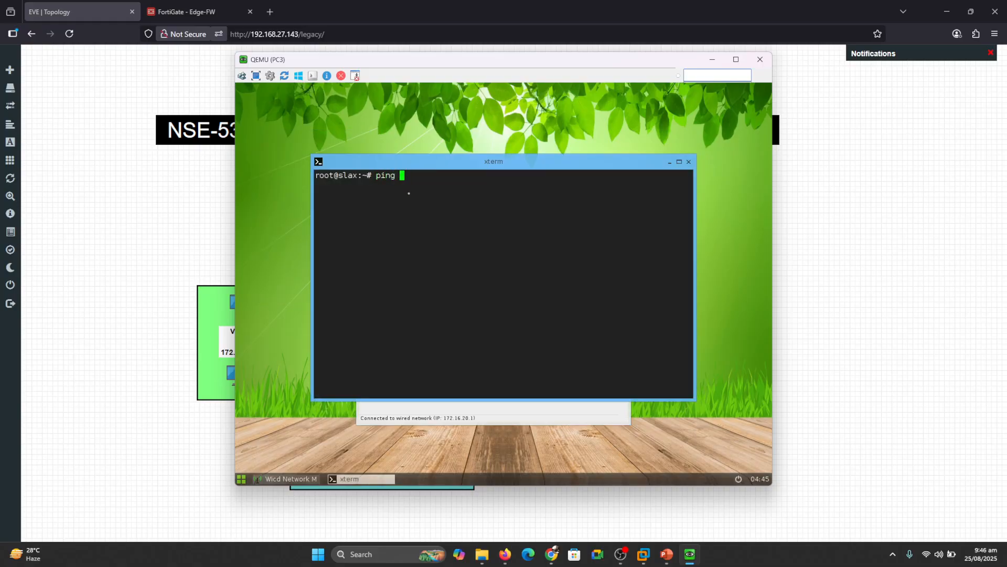
text(1.1.1.1)
key(Return)
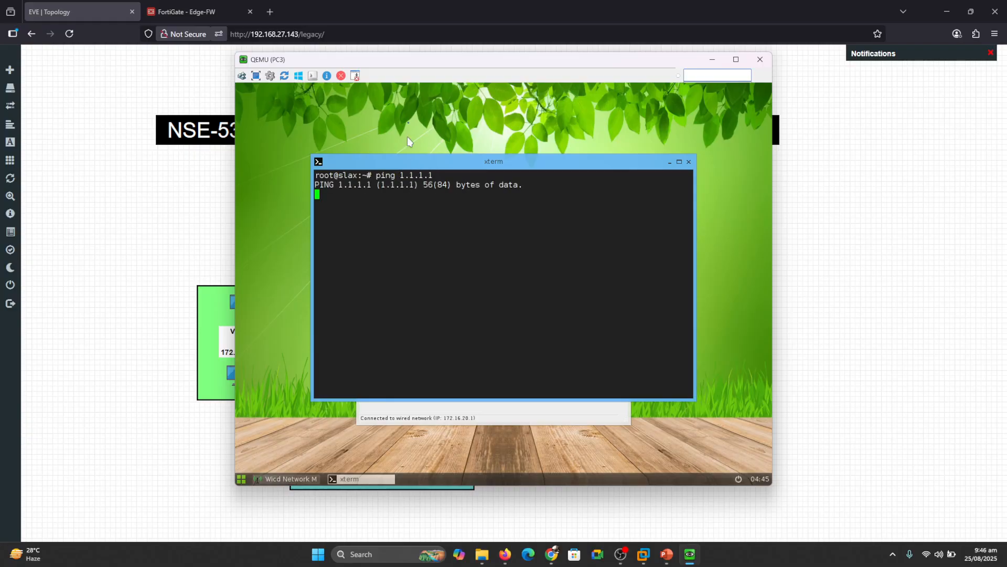
Move PC3's console aside to compare its ping with the topology's Fixed port range and VLAN 10 subnet, then close the console.
drag(454, 64, 471, 301)
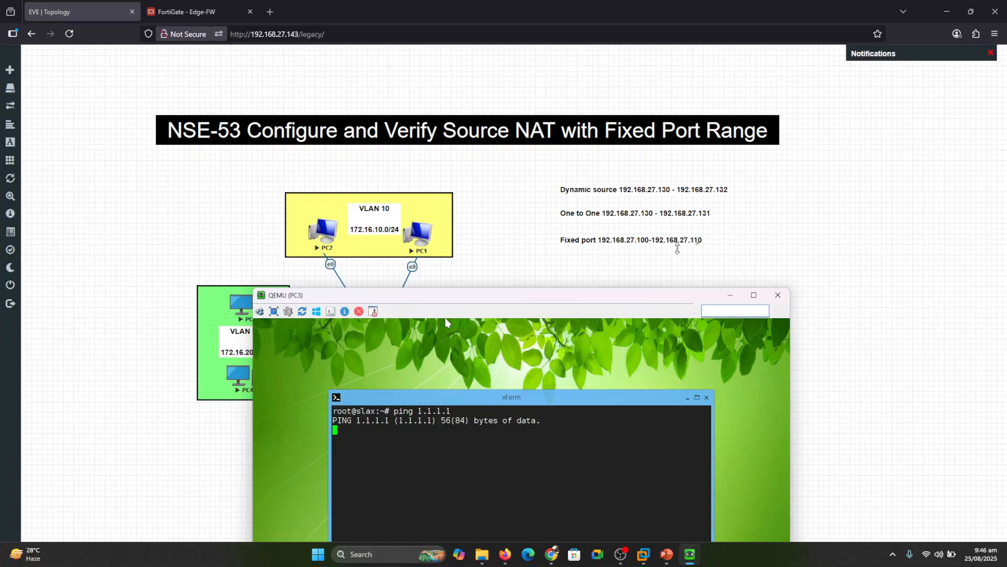
drag(617, 296, 565, 300)
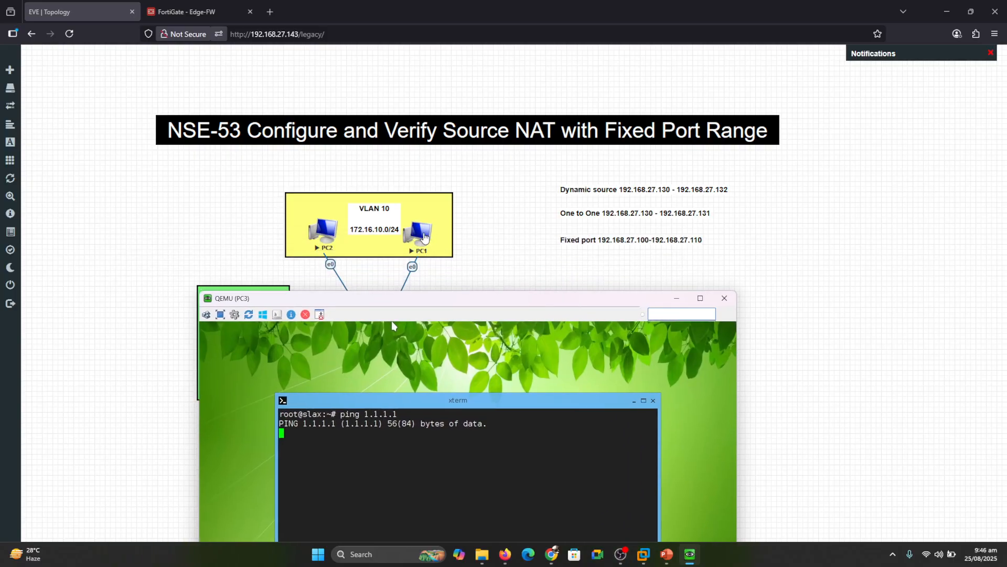
click(724, 298)
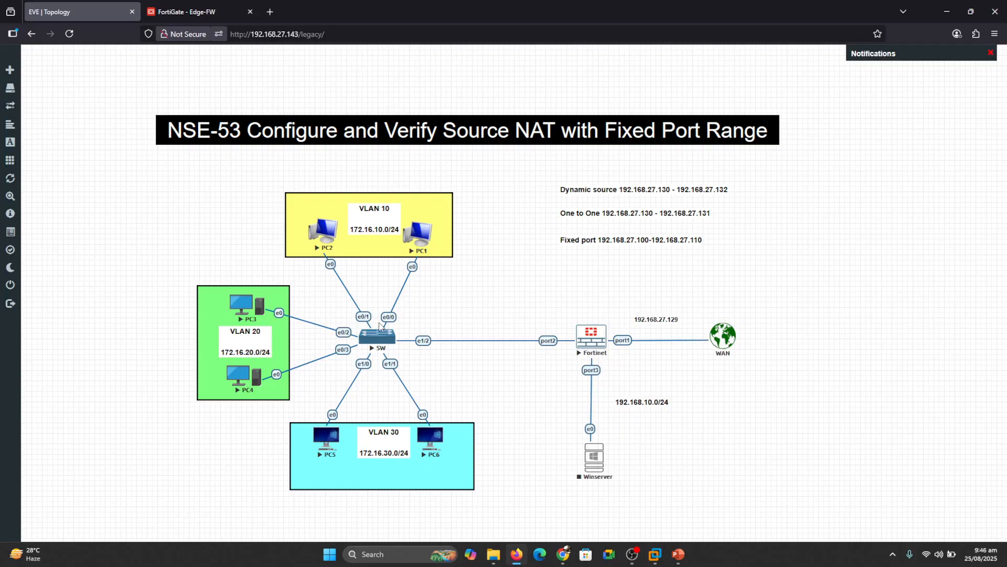
Stop the running ping in PC2's terminal and check the VLAN 10 source NAT addresses in the FortiGate's FortiView Sessions against the topology.
click(319, 216)
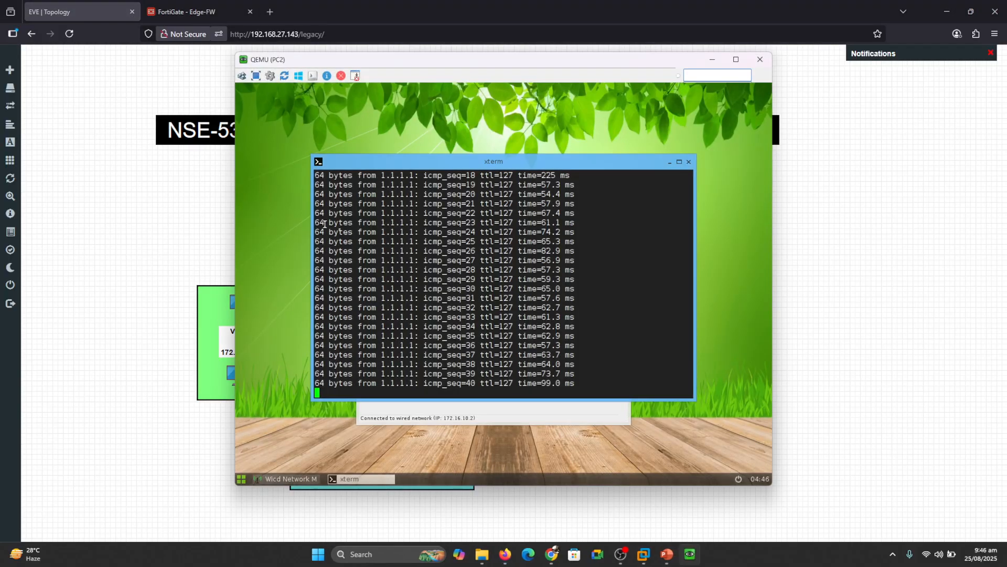
key(ctrl+c)
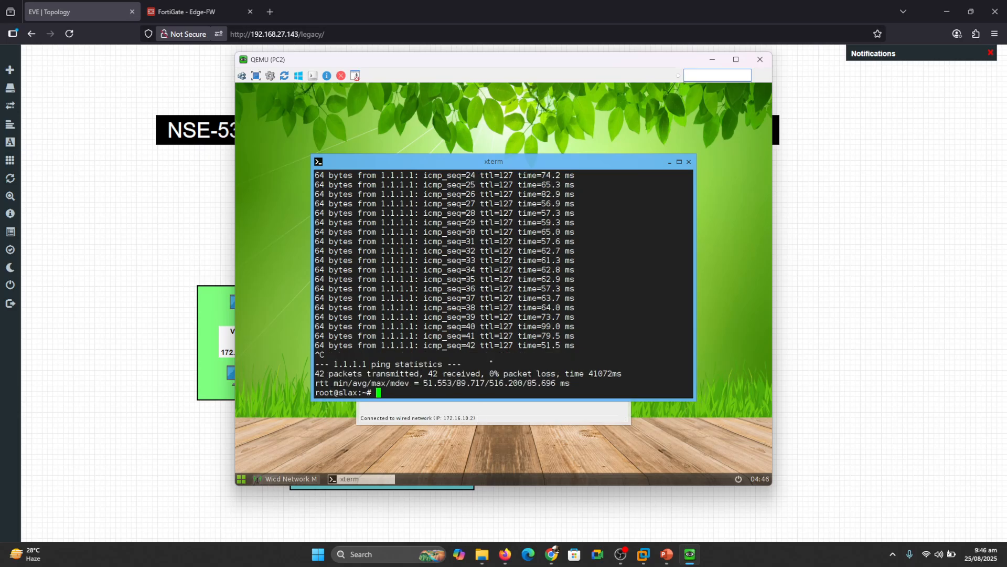
click(229, 11)
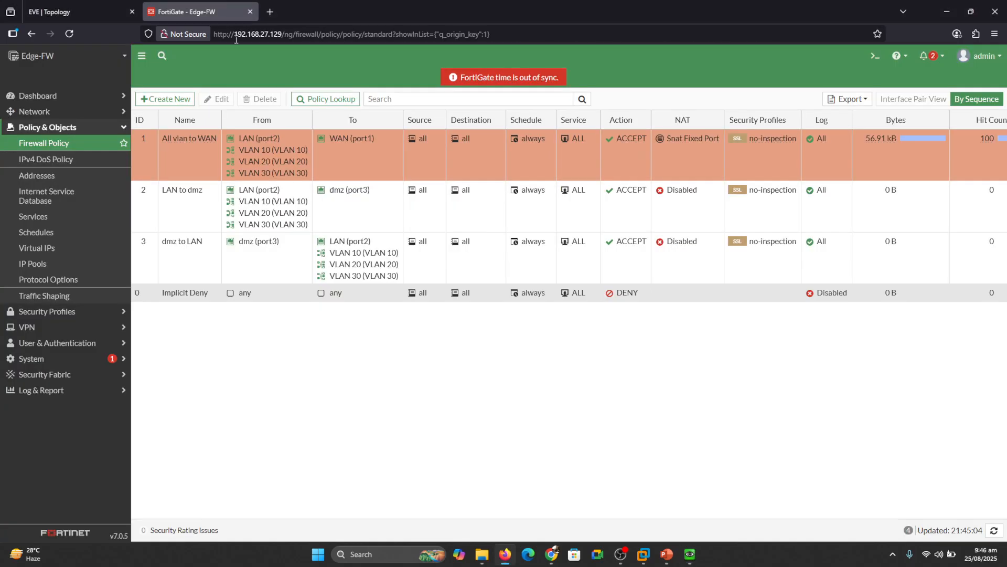
click(40, 97)
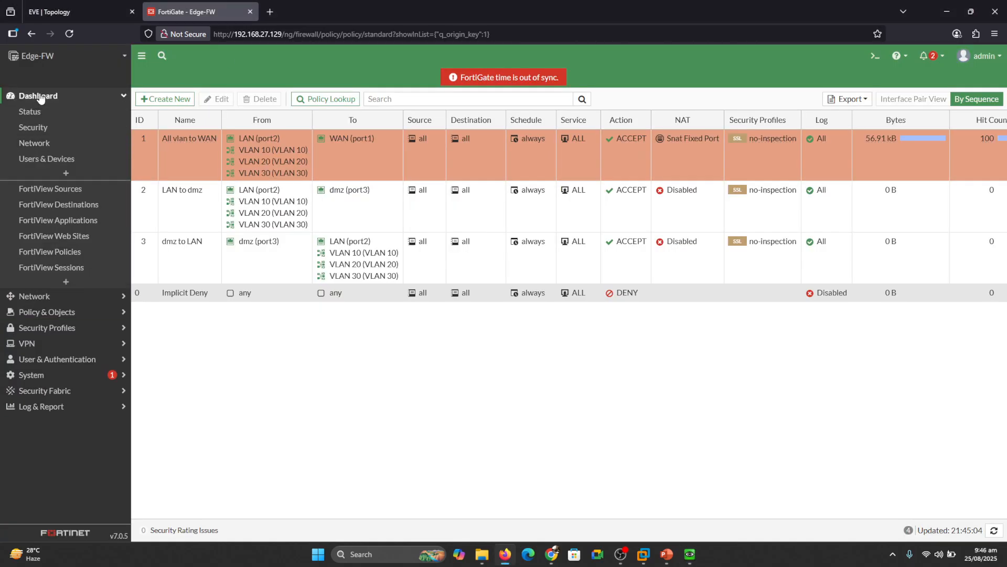
click(52, 268)
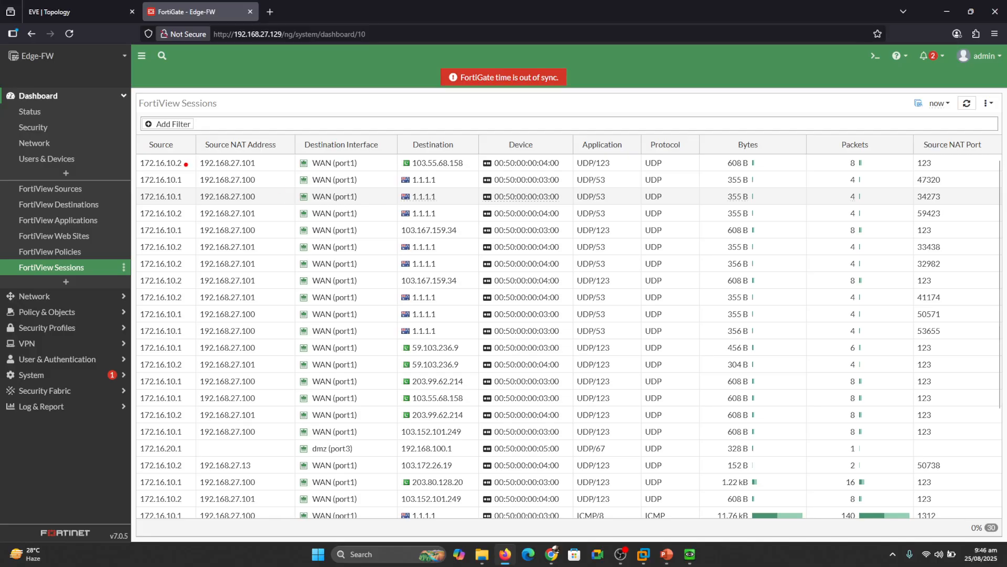
drag(189, 213, 188, 152)
drag(265, 418, 264, 186)
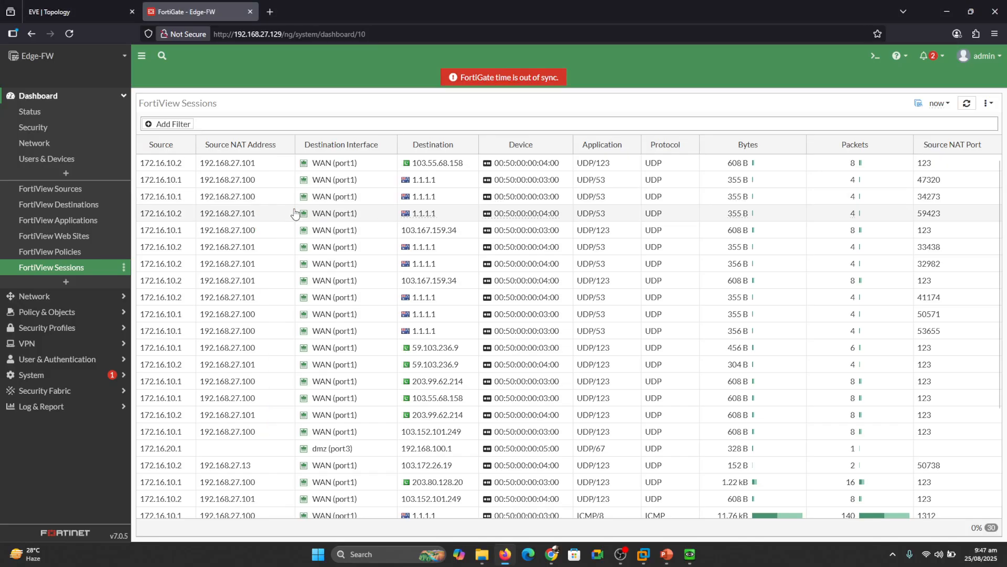
click(79, 11)
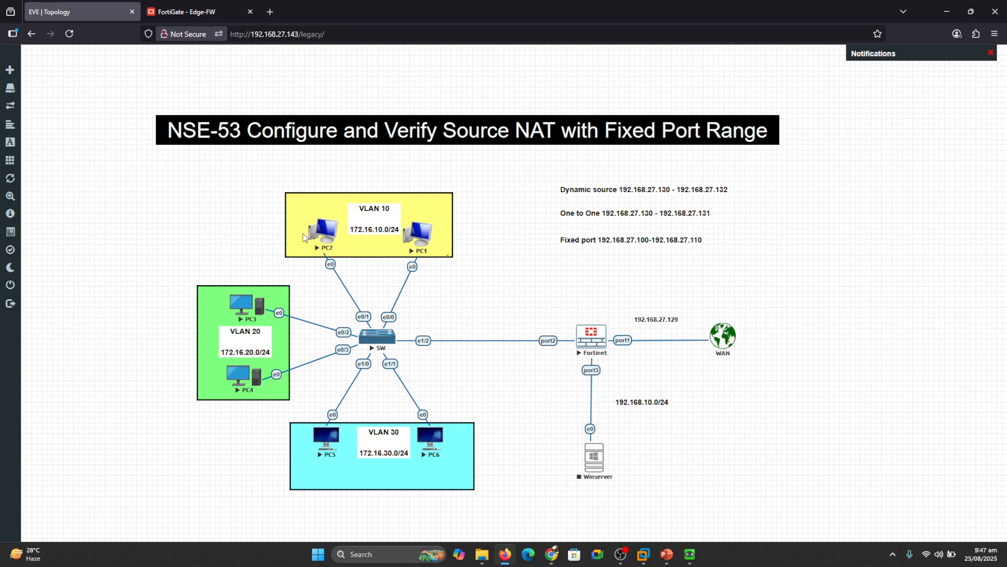
click(193, 6)
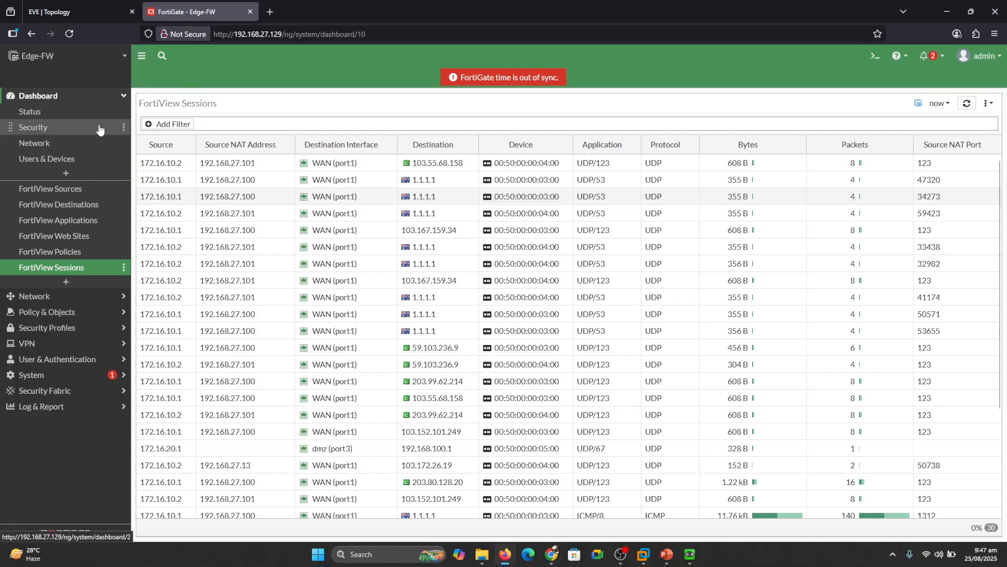
In the FortiGate's IP Pools list, add the Internal IP Range column and place it directly after External IP Range.
click(124, 95)
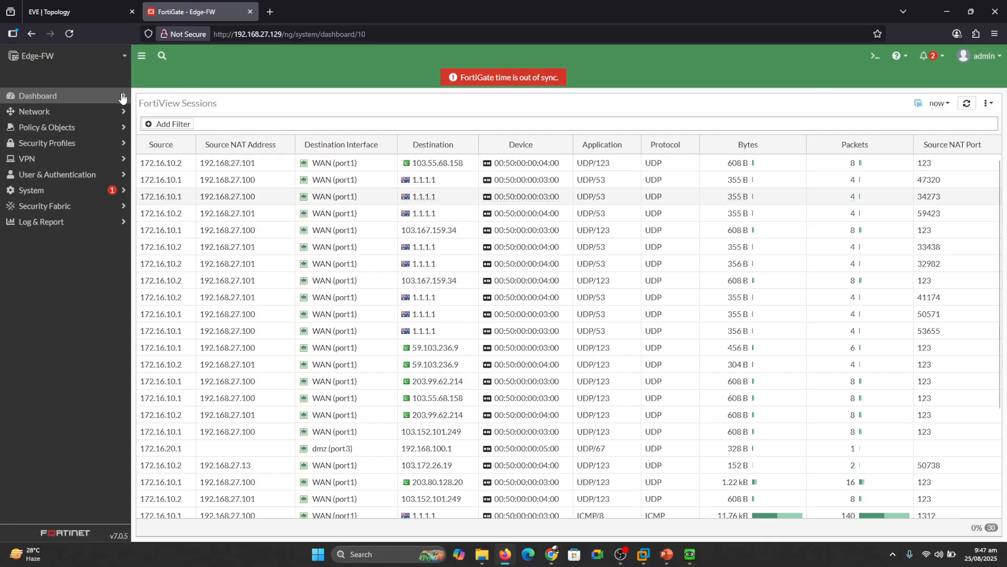
click(51, 145)
click(45, 127)
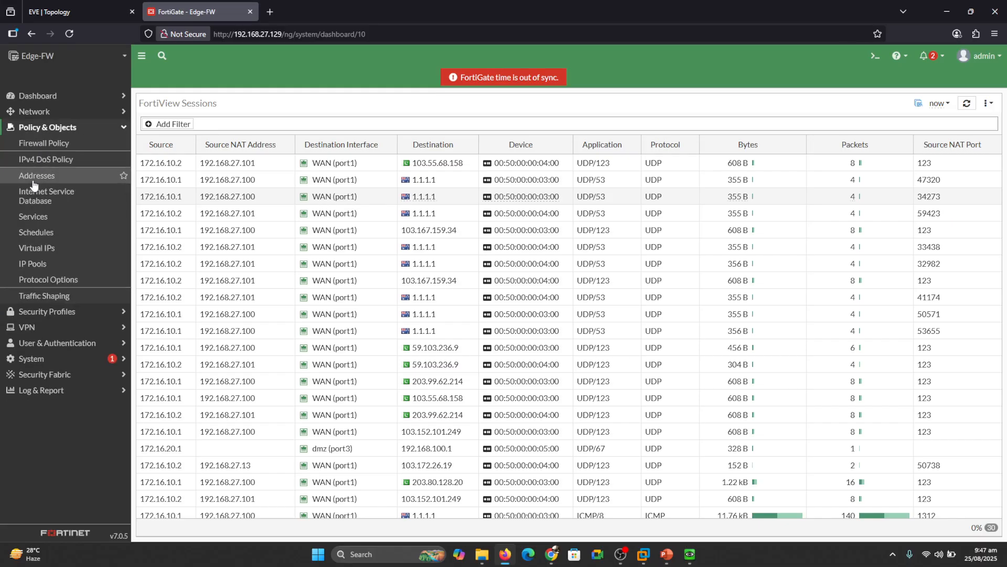
click(38, 266)
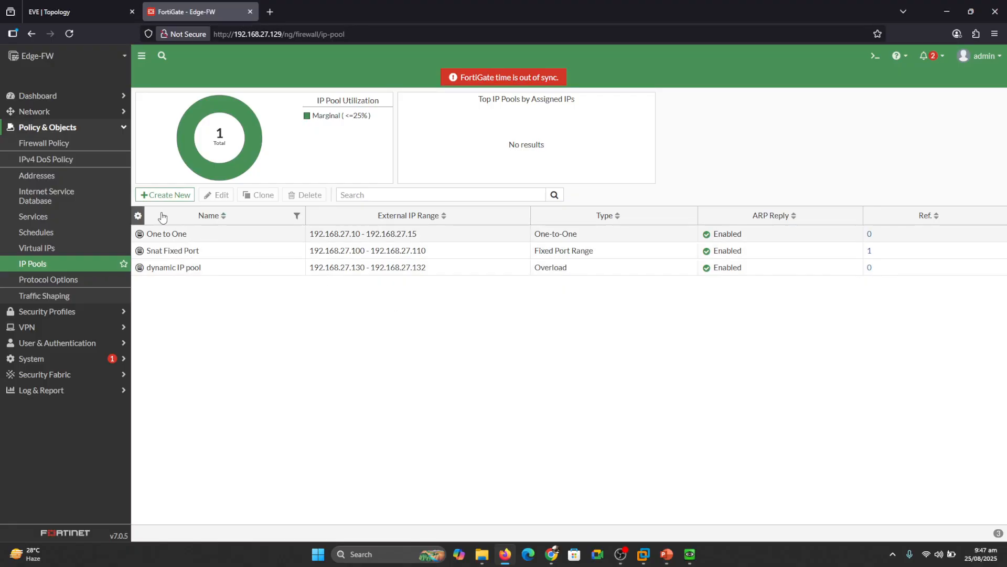
click(138, 216)
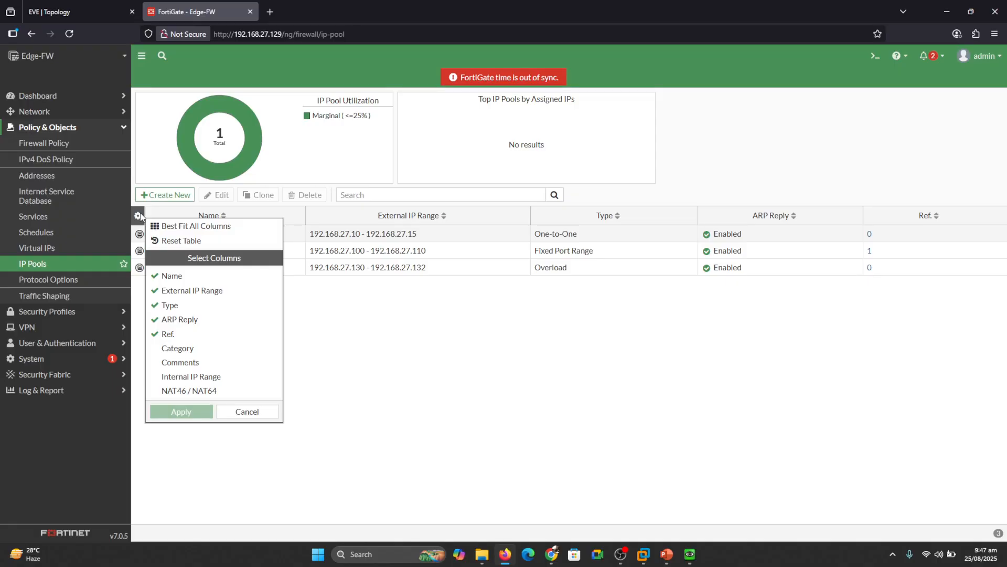
click(165, 376)
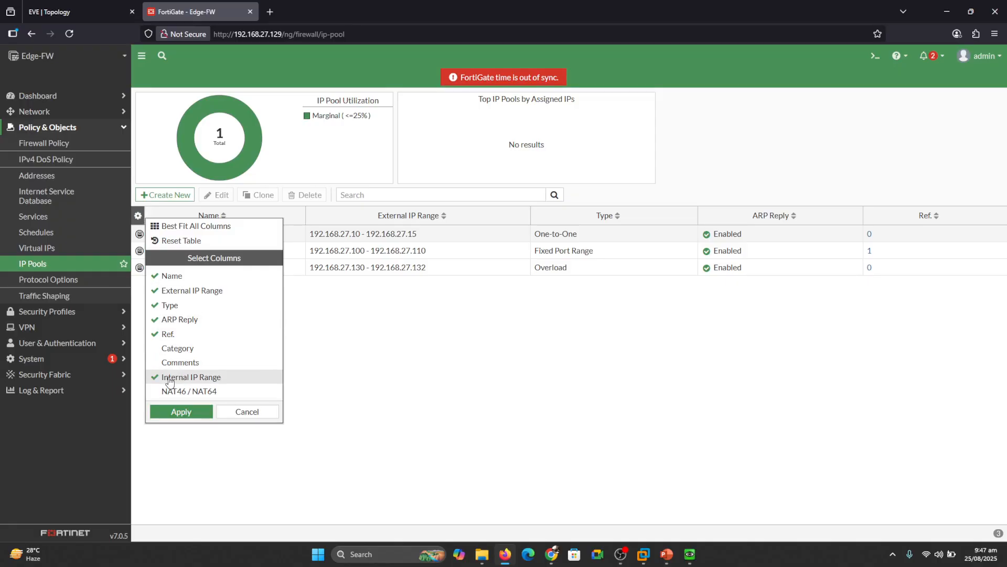
click(181, 412)
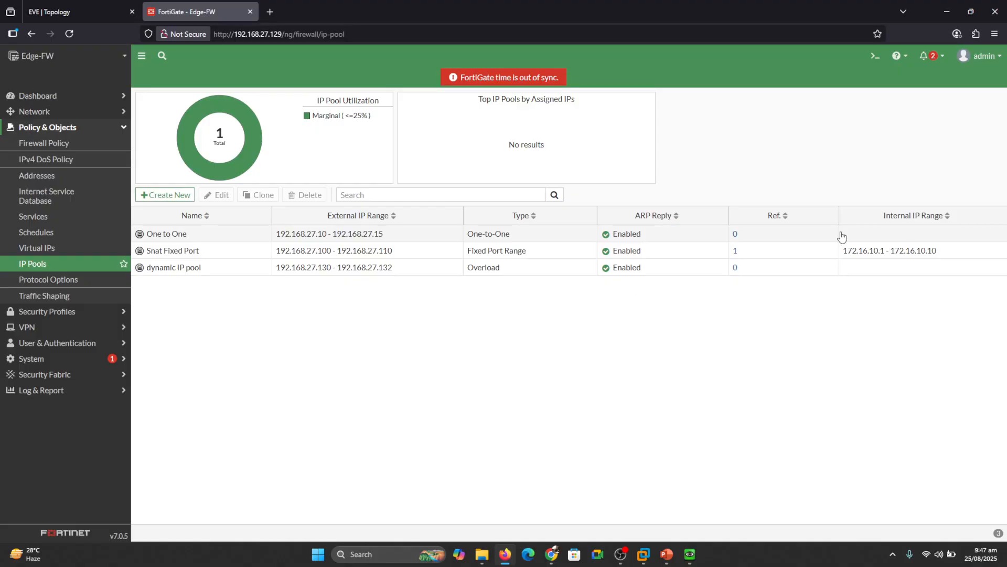
drag(905, 216, 548, 228)
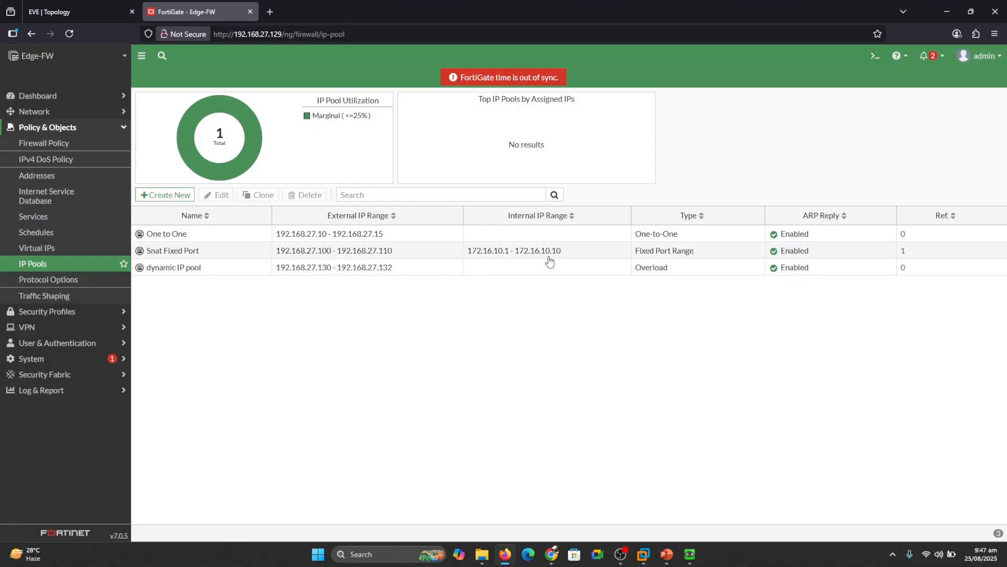
On PC2 in the EVE topology, set the wired-default profile's static IP to 172.16.10.20 and reconnect the wired network.
click(36, 4)
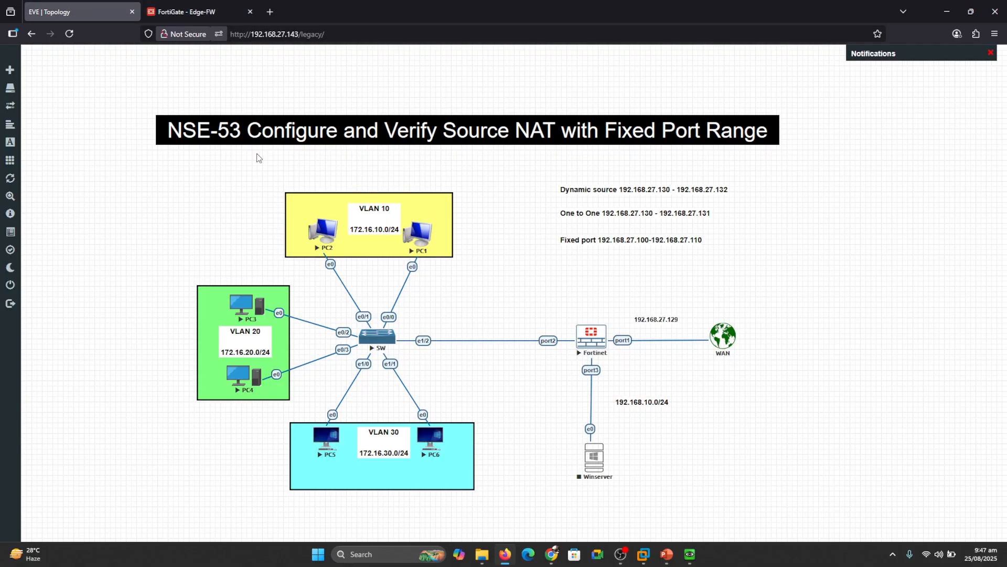
click(324, 235)
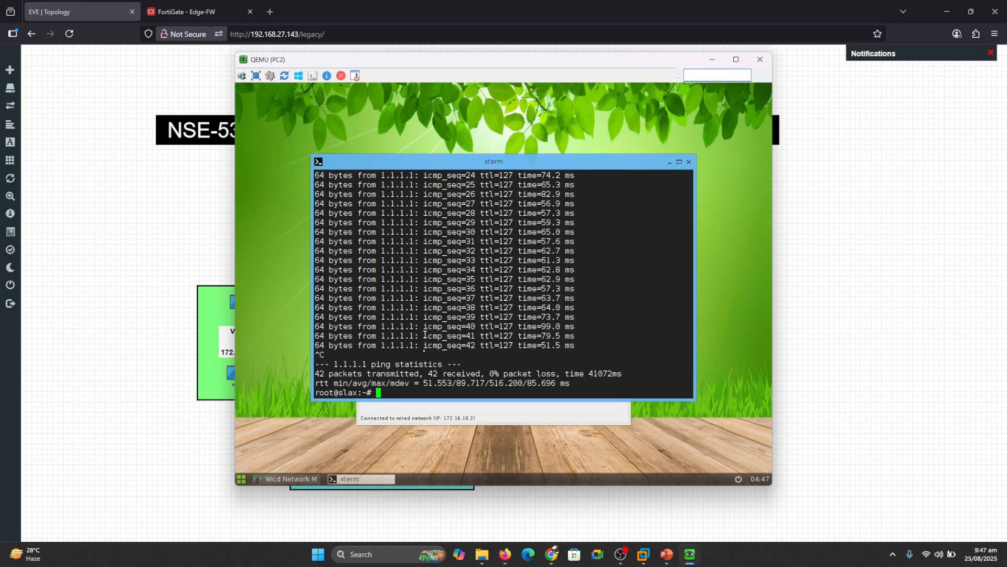
click(461, 416)
click(494, 262)
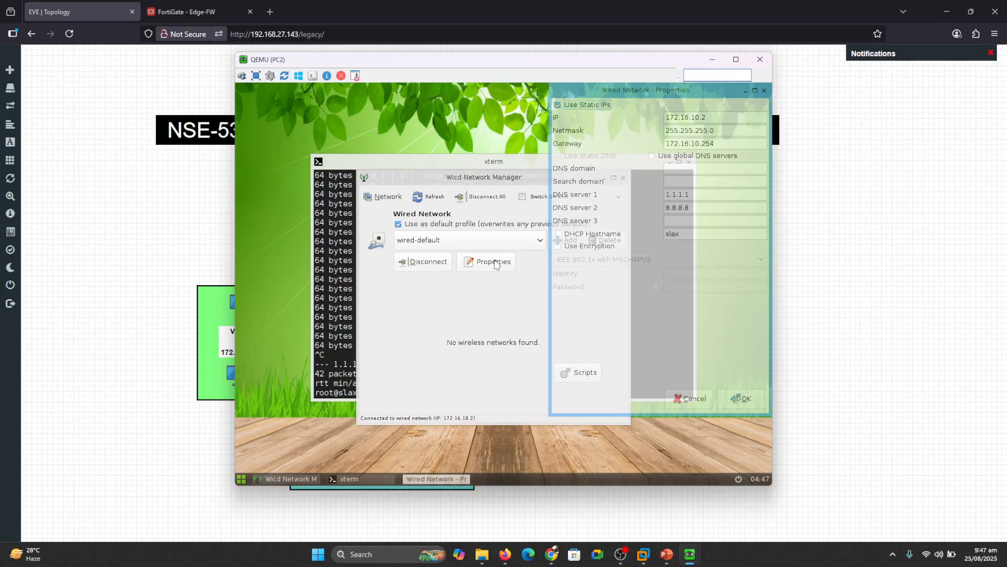
click(724, 116)
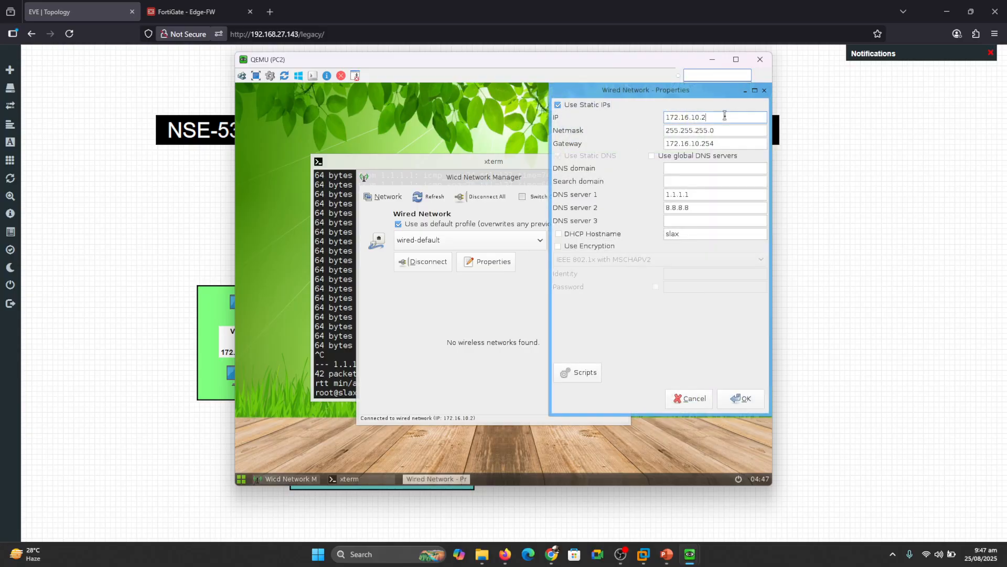
click(741, 399)
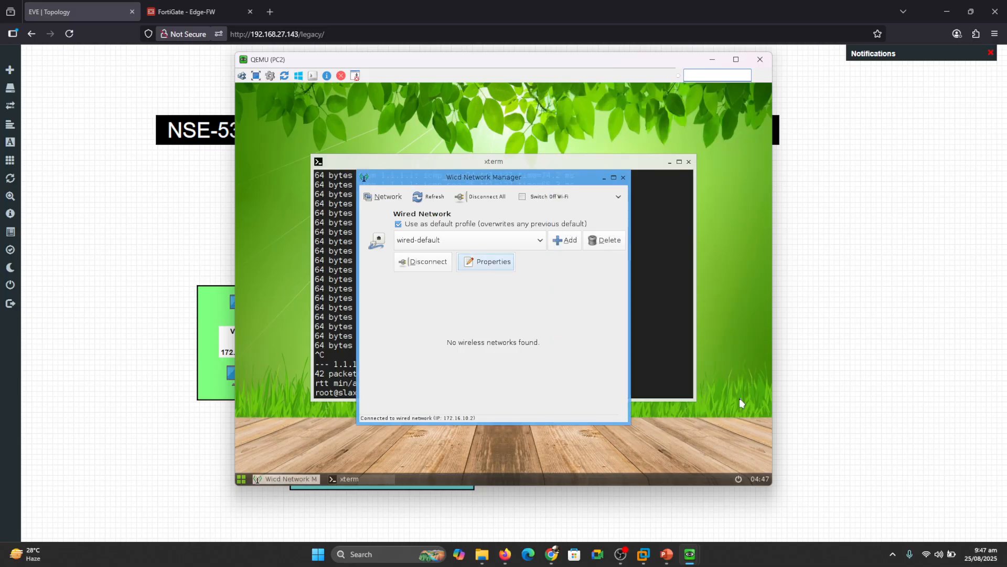
click(422, 263)
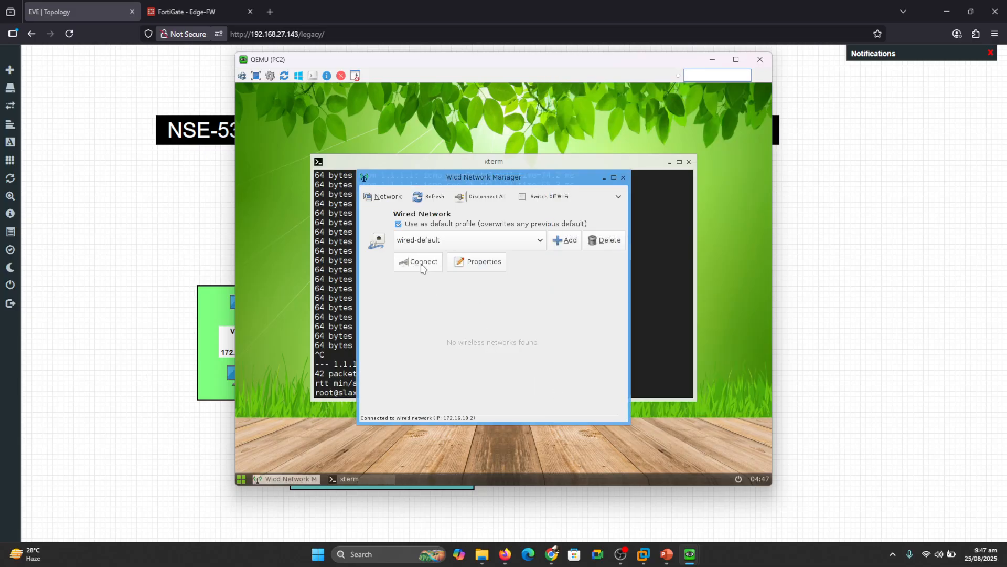
click(423, 267)
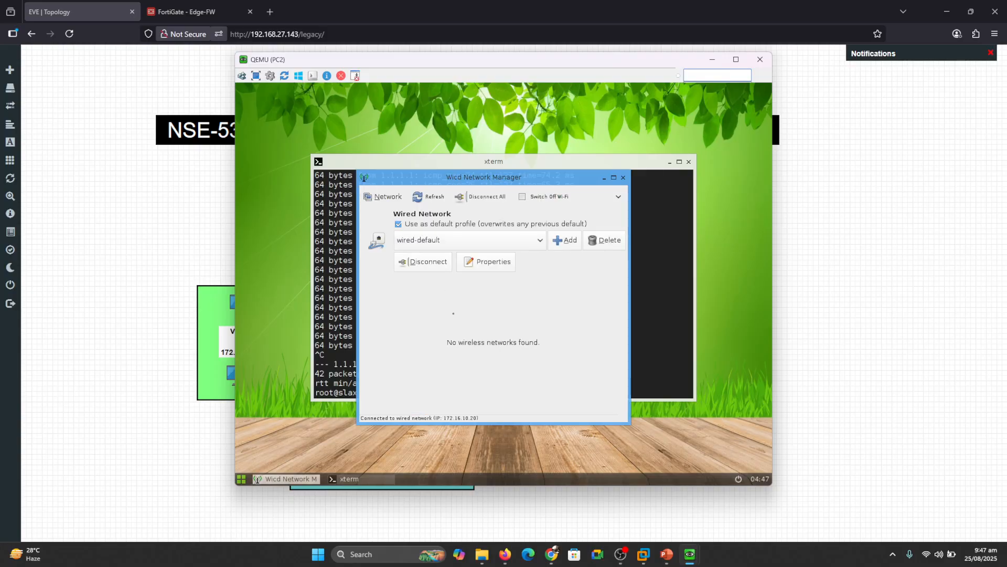
Ping 1.1.1.1 from PC2's terminal, then move the console aside and bring Network Manager forward to check the PC's address.
click(660, 318)
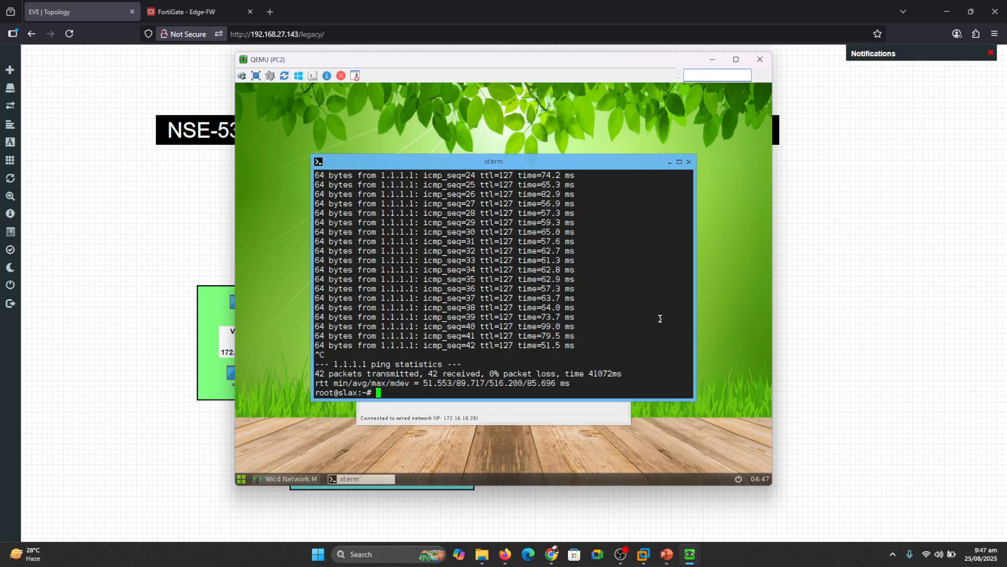
text(ping 1.1.1.1)
key(Return)
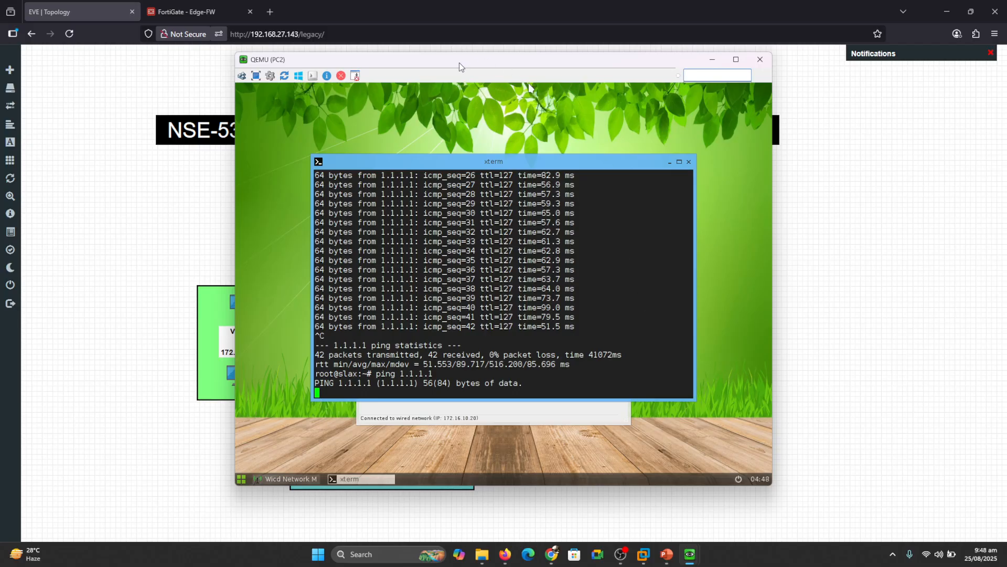
drag(459, 63, 724, 131)
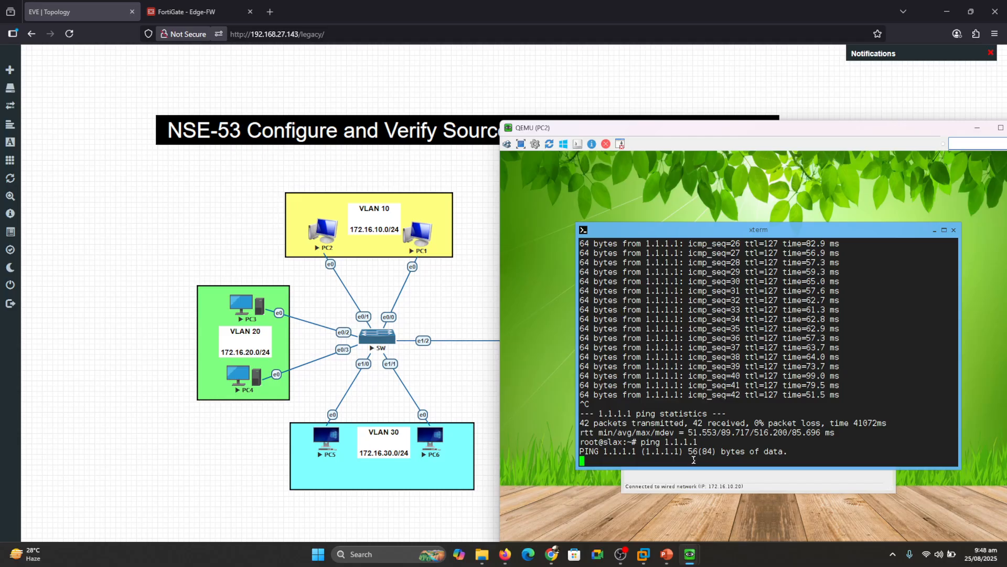
click(712, 484)
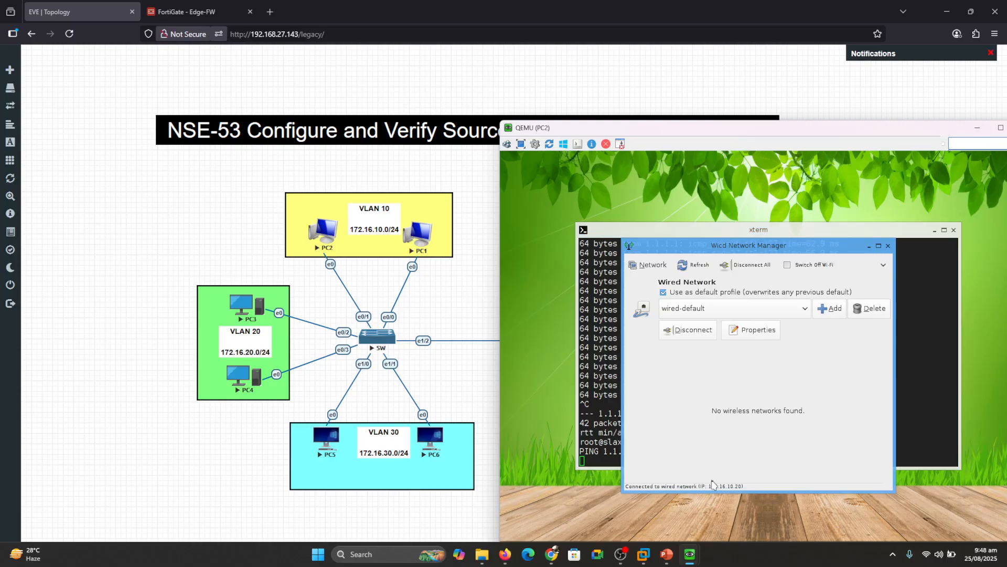
Open the FortiGate's Forward Traffic log and refresh it to look for traffic from PC2's new address.
click(225, 12)
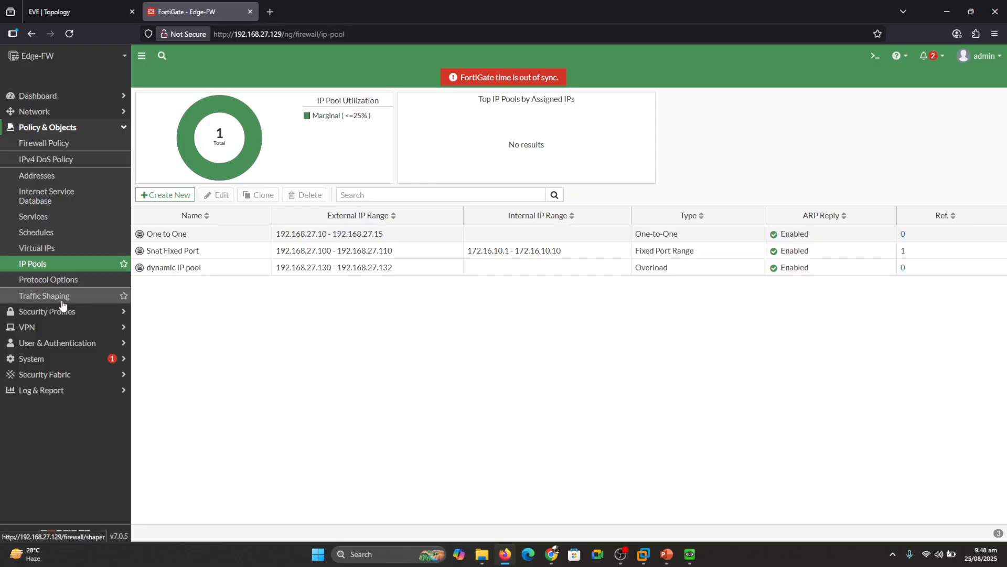
click(46, 393)
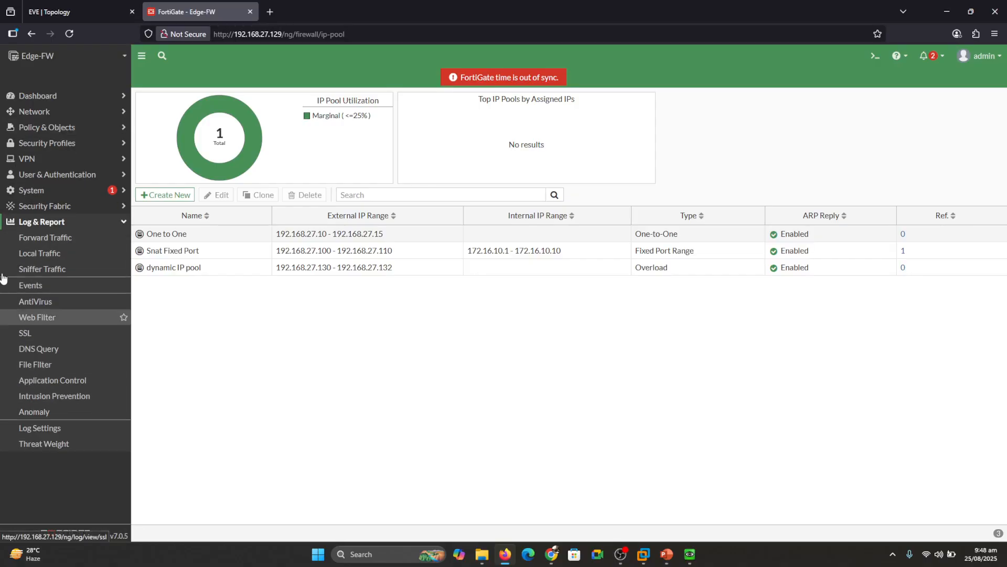
click(62, 239)
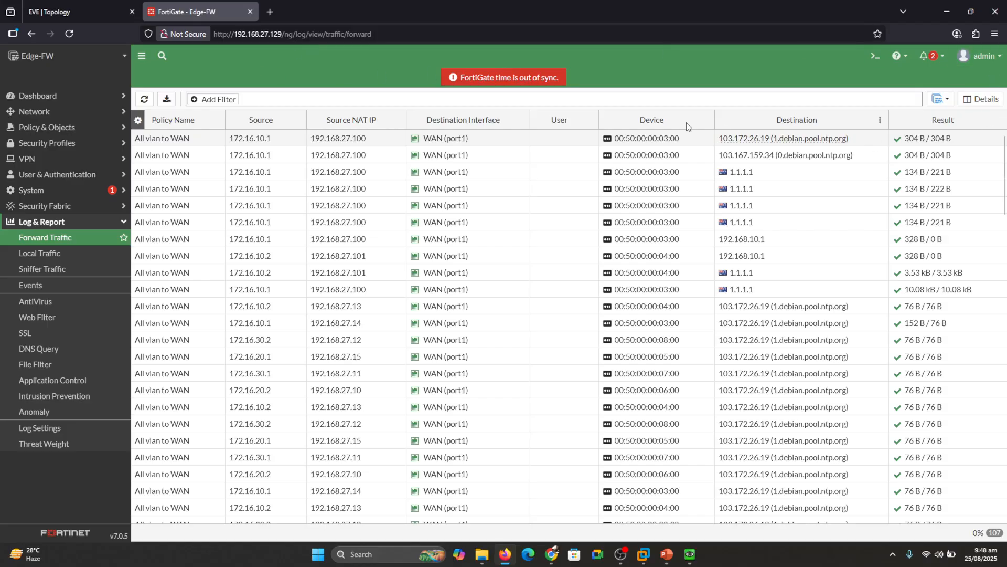
click(143, 99)
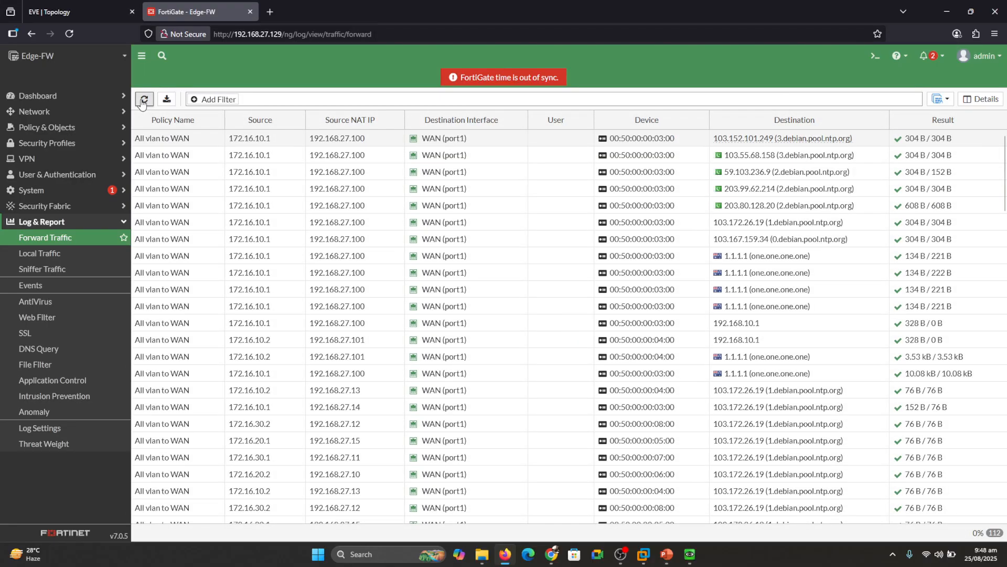
click(143, 101)
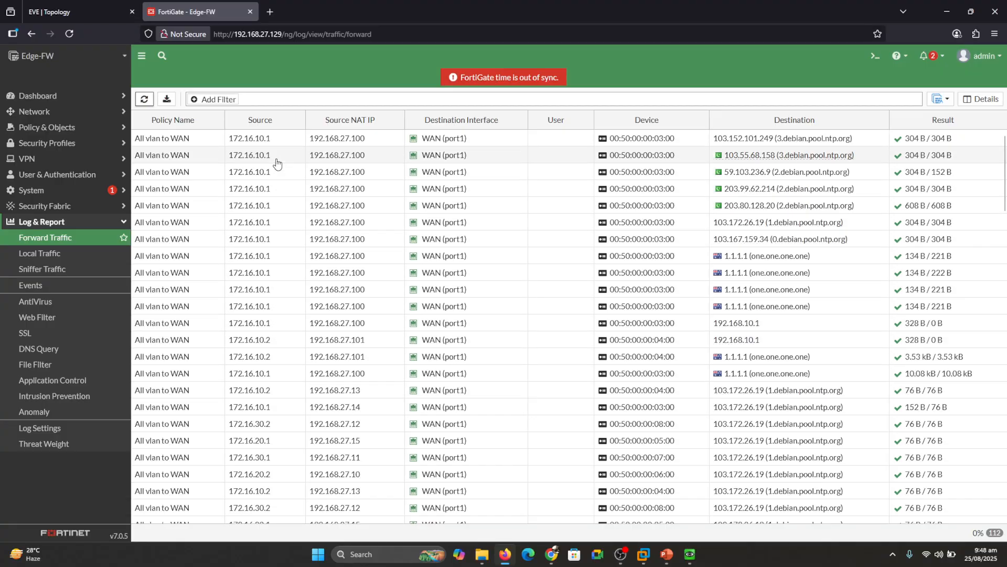
Check FortiView Sessions for PC2's new source address, then reopen the Forward Traffic log to compare its entries.
click(32, 98)
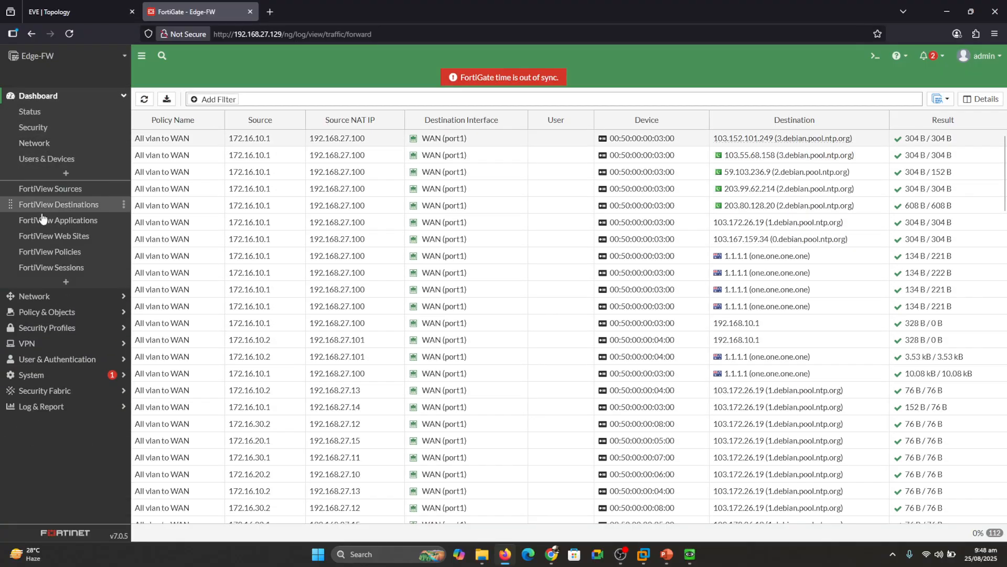
click(62, 268)
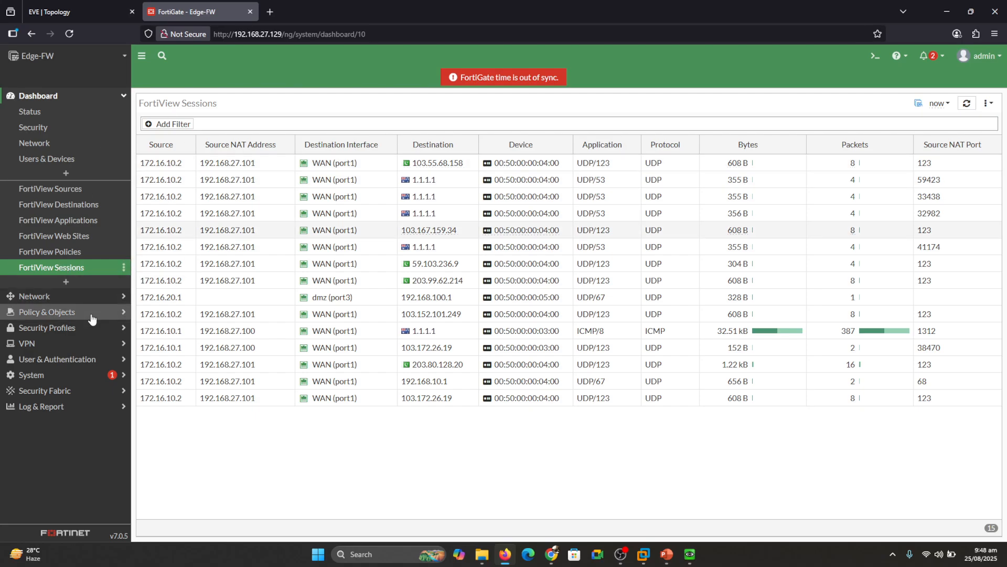
click(39, 407)
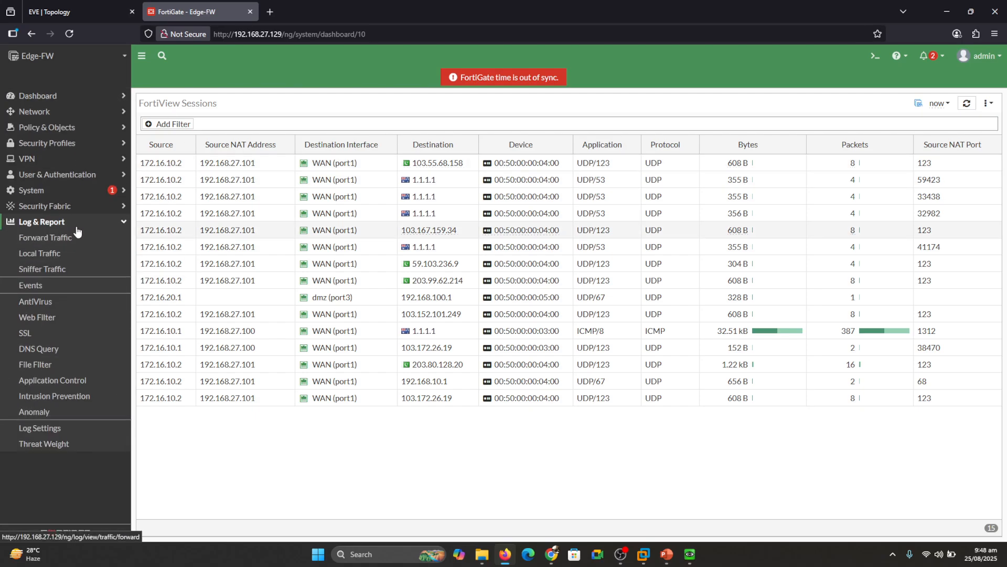
click(61, 238)
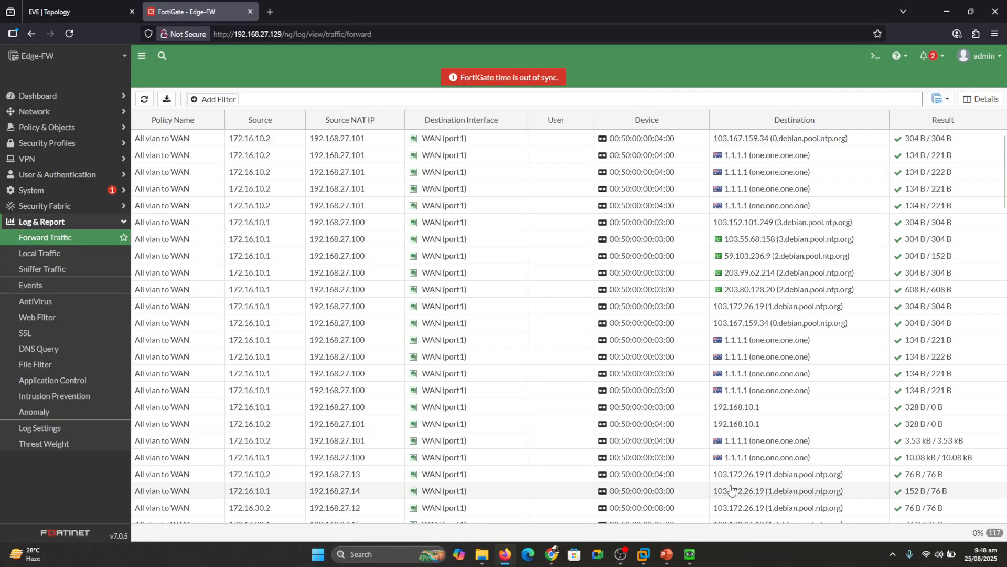
Refresh the Forward Traffic log again to look for entries from PC2's changed source address.
click(145, 102)
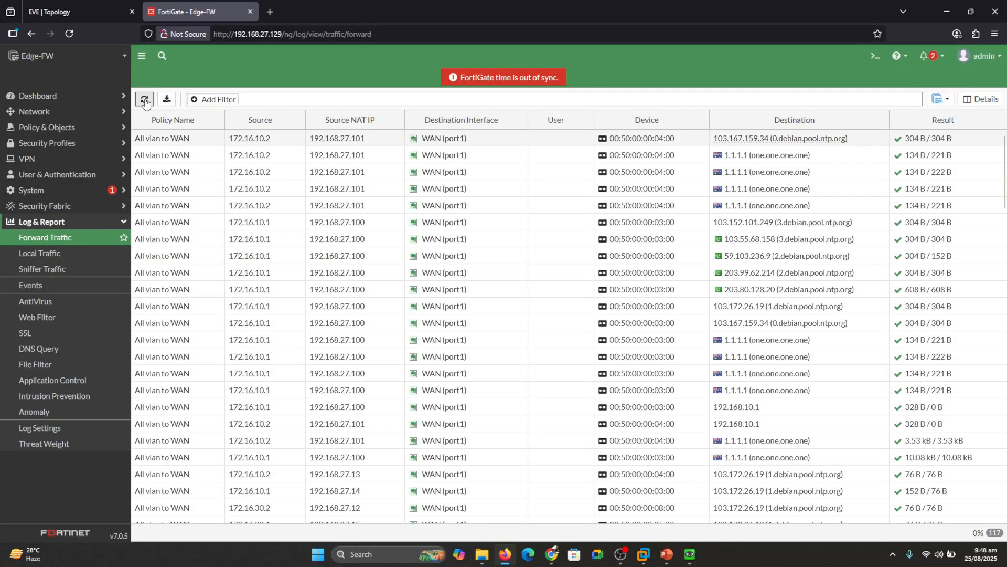
click(145, 100)
In PC2's console, disconnect the wired network, set the wired-default profile's static IP to 172.16.10.2, and reconnect.
click(29, 6)
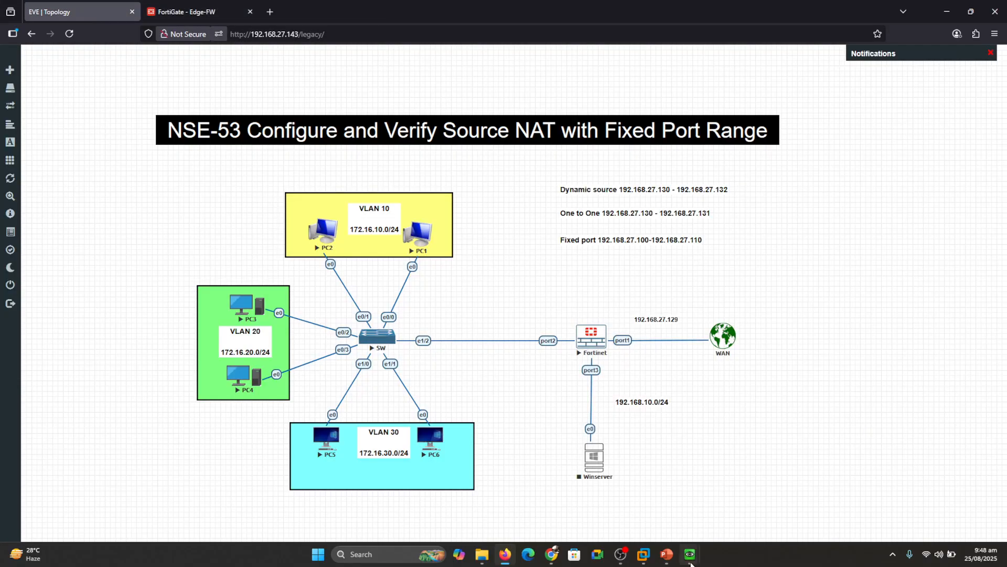
mouse_move(691, 563)
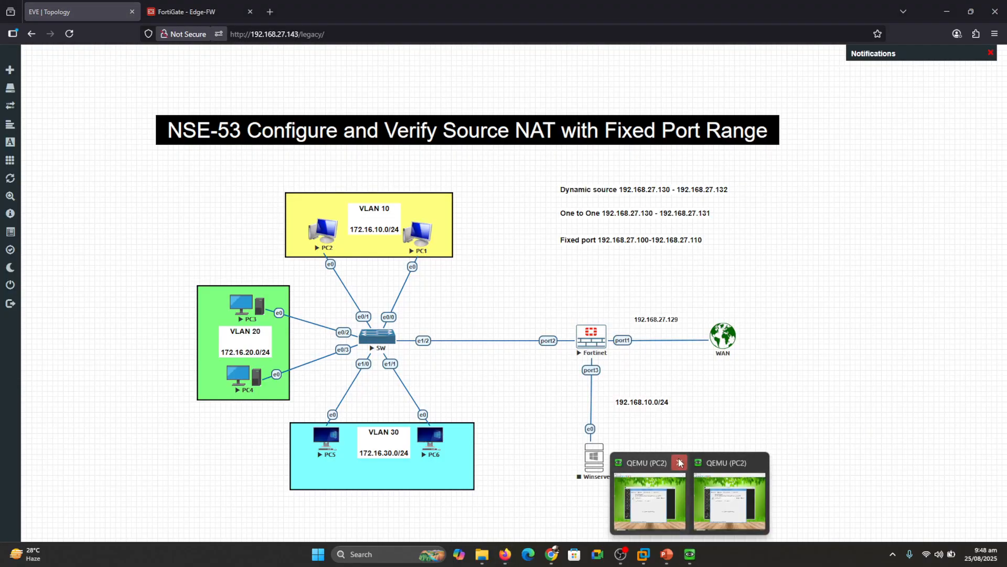
mouse_move(680, 497)
click(655, 486)
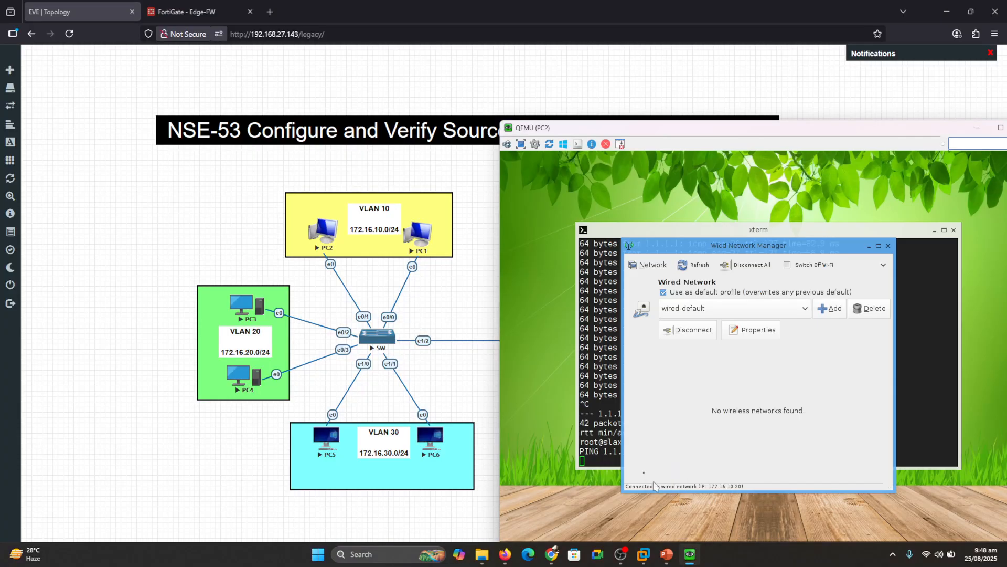
click(687, 332)
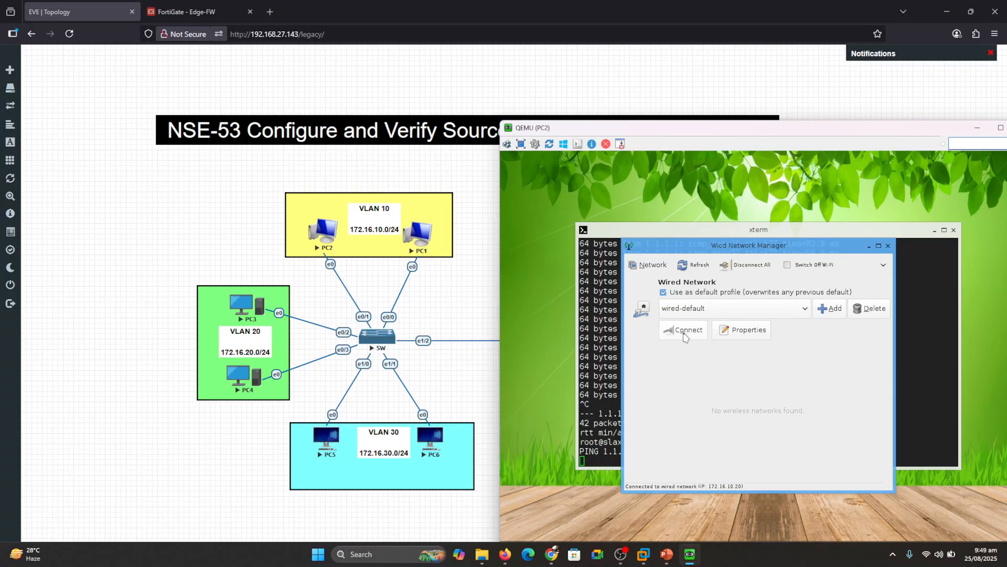
click(744, 331)
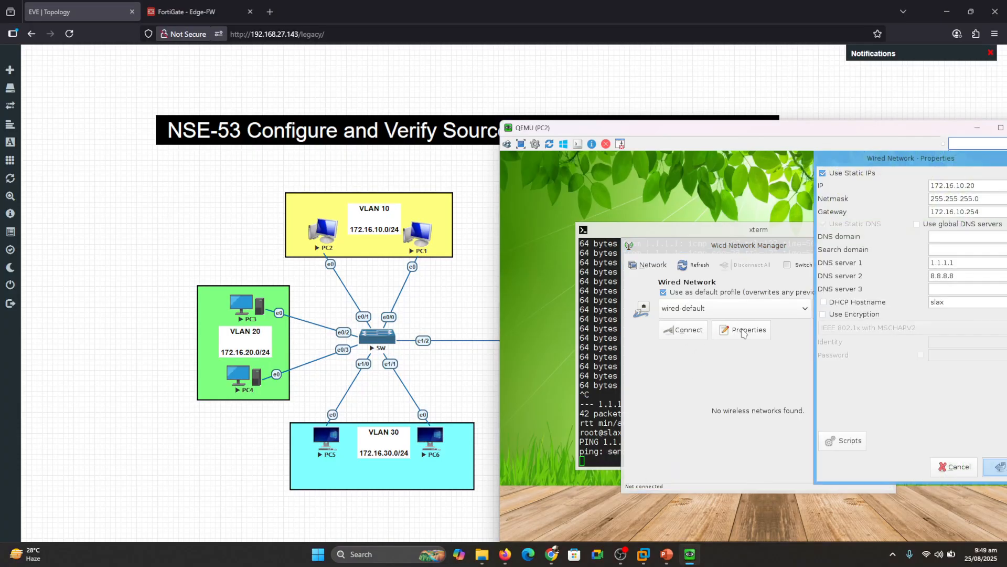
click(980, 187)
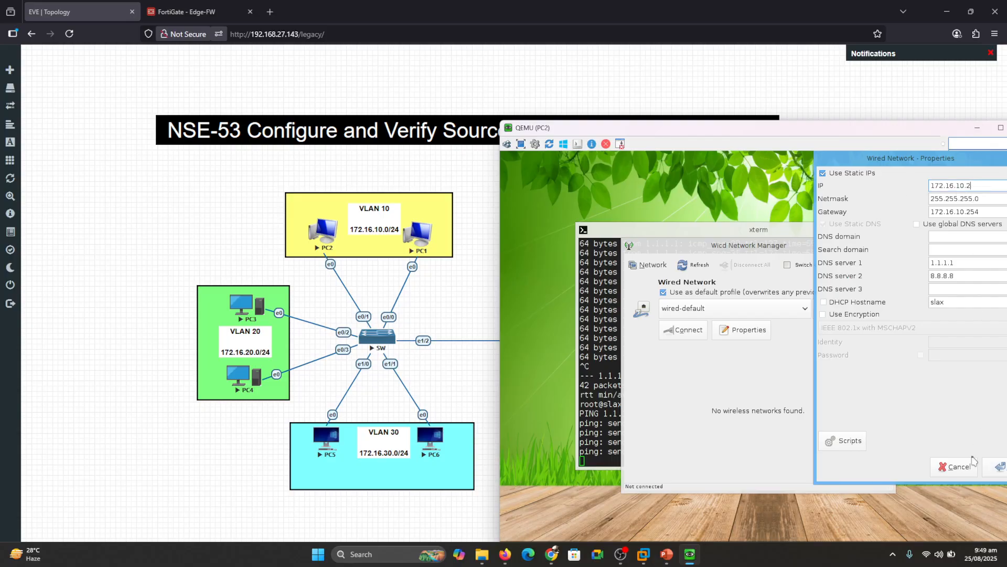
click(998, 471)
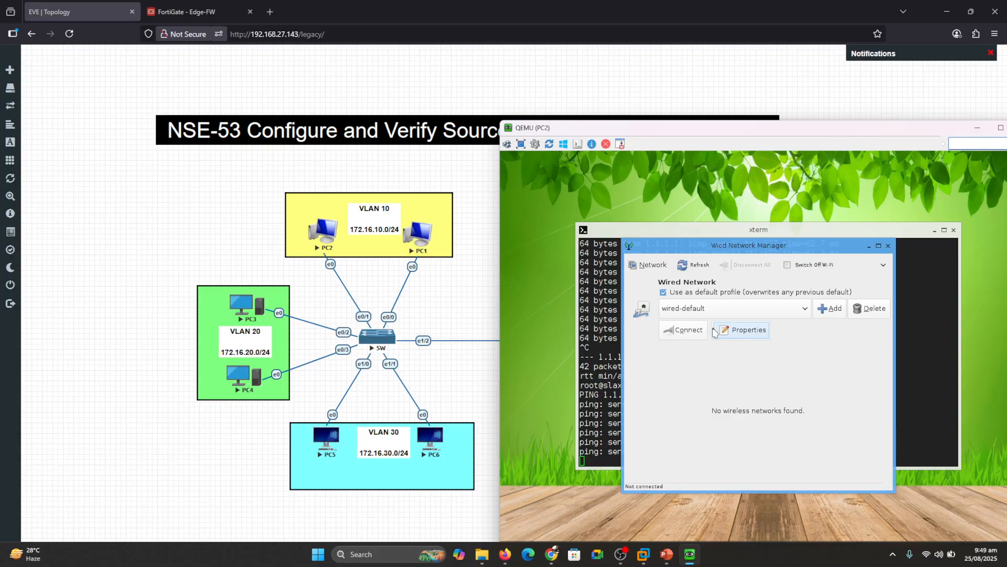
click(689, 330)
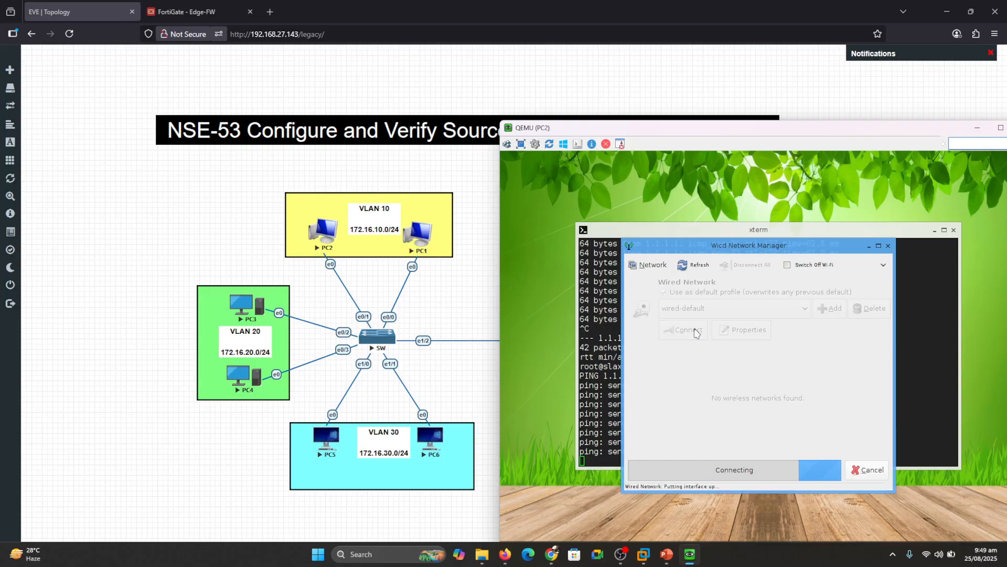
Bring PC2's terminal forward to check the running ping to 1.1.1.1, stop it, and return to the EVE topology.
click(925, 369)
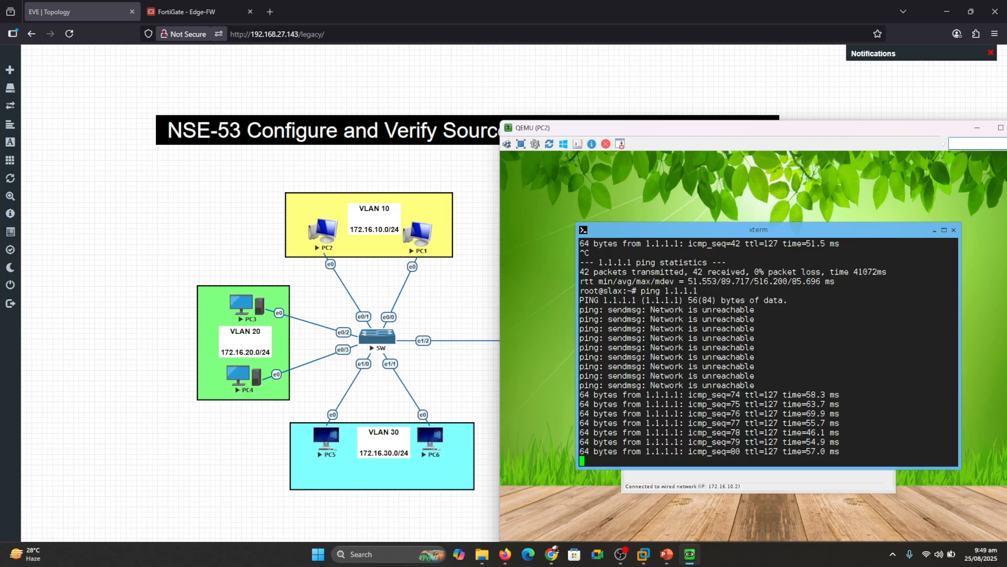
key(ctrl+c)
click(434, 96)
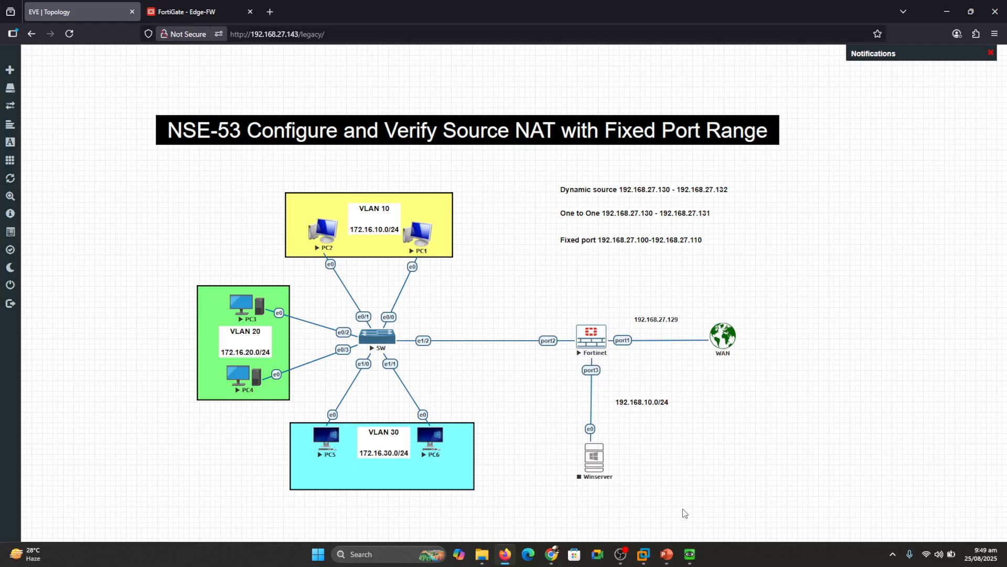
Switch to the PowerPoint slide show and advance from the Demonstration slide to the closing Thank You slide.
click(723, 496)
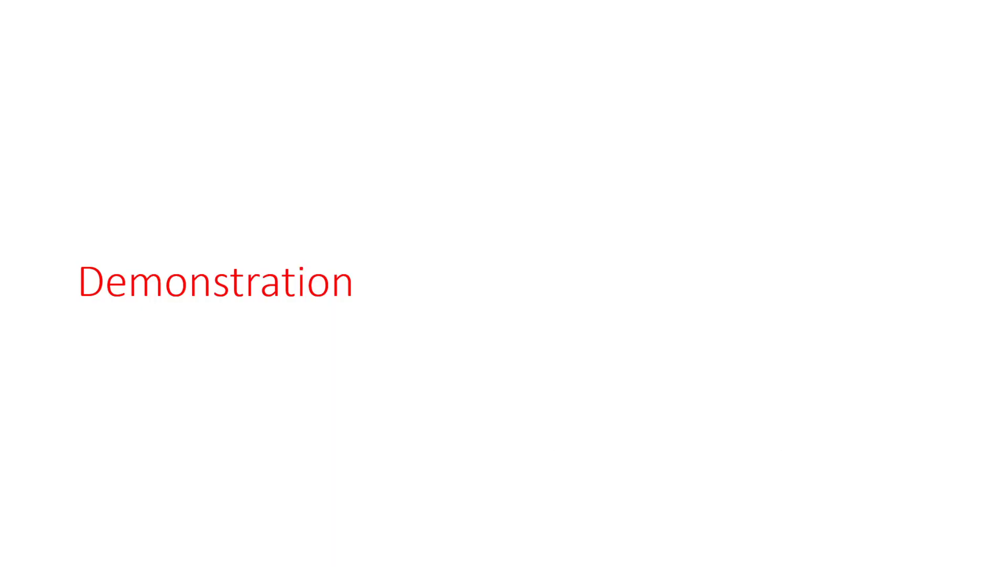
click(500, 315)
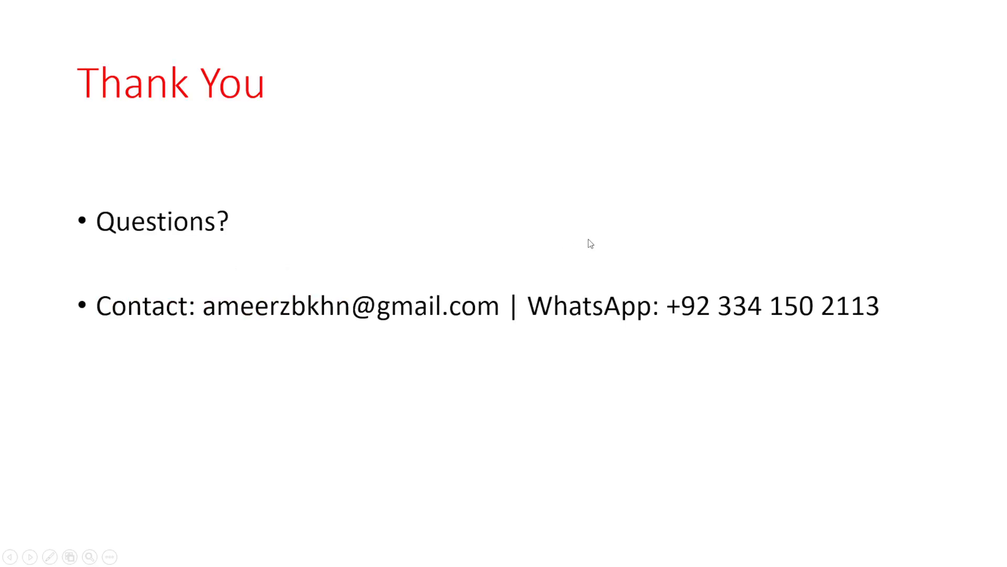